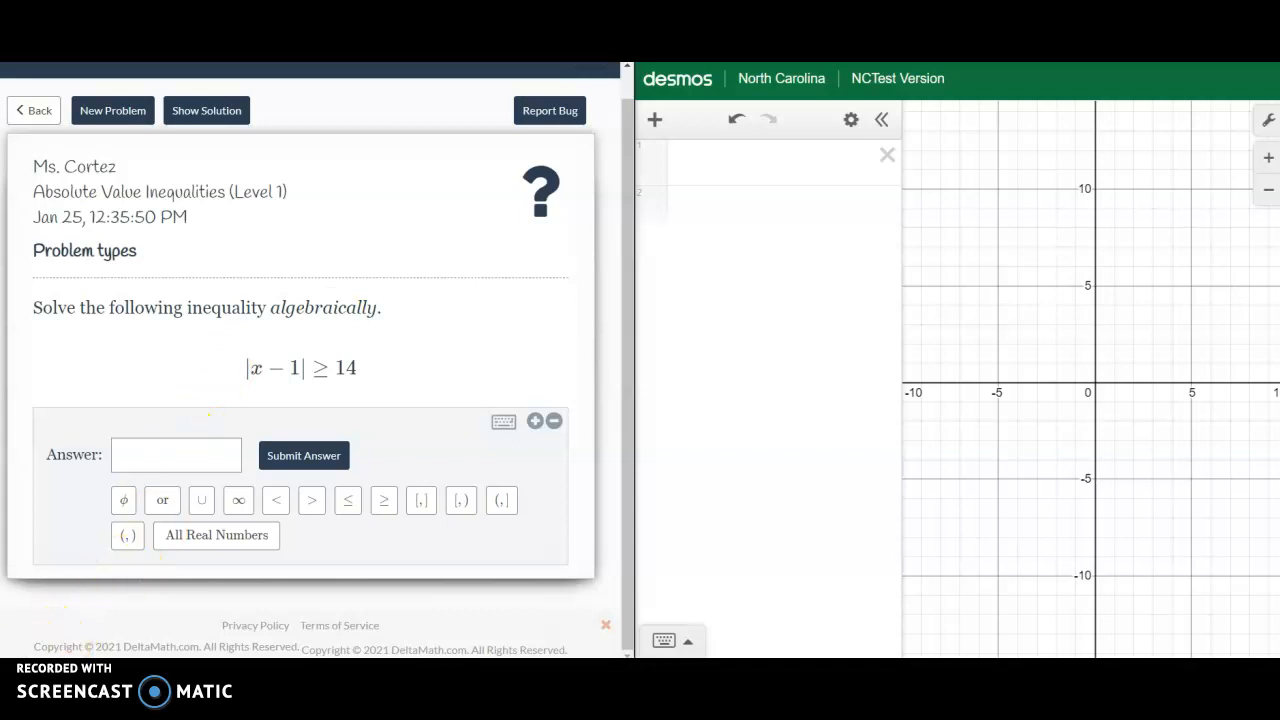
# - Graph the inequality |x − 1| ≥ 14 as the first expression in the graphing calculator
pyautogui.click(744, 180)
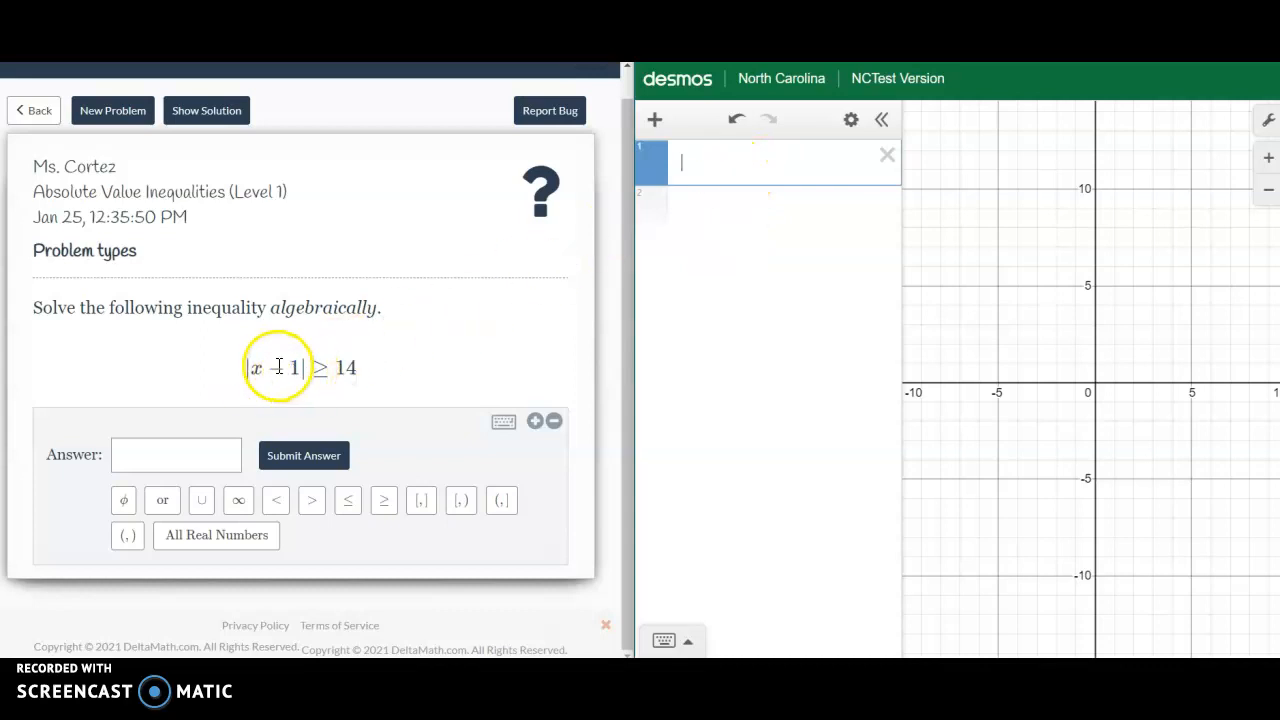
pyautogui.click(686, 643)
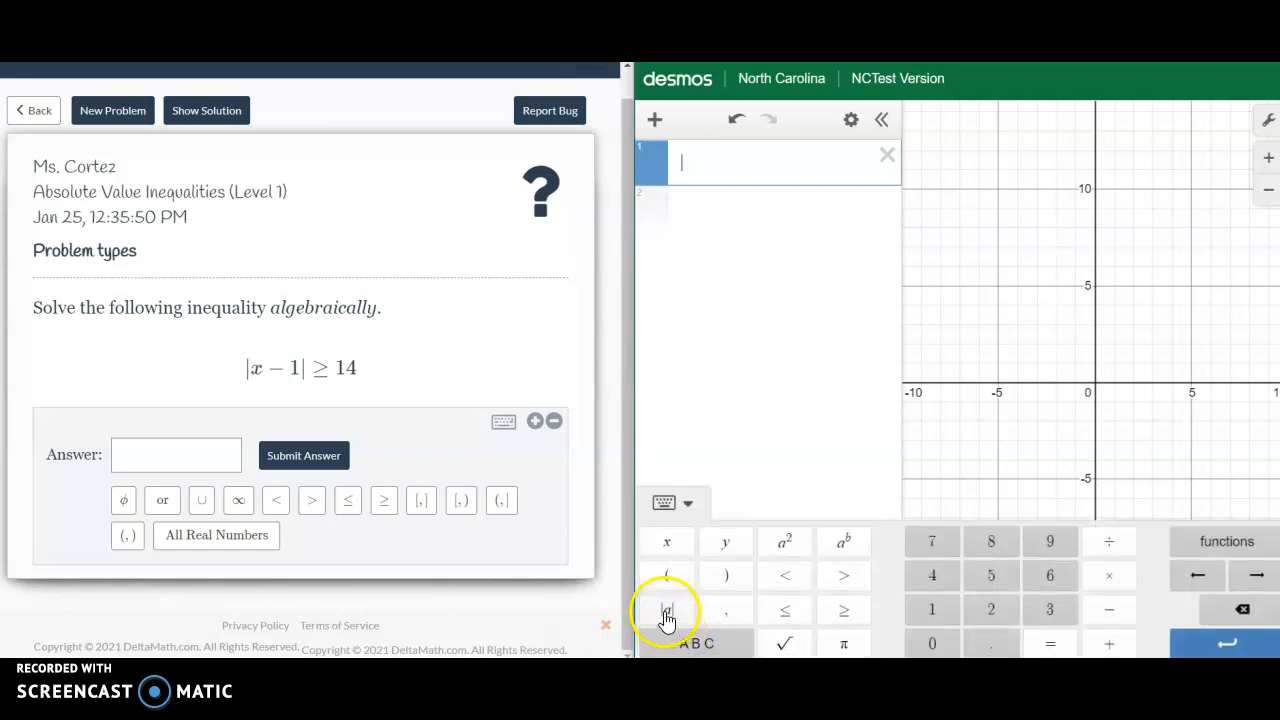
pyautogui.click(660, 612)
pyautogui.write('x-1')
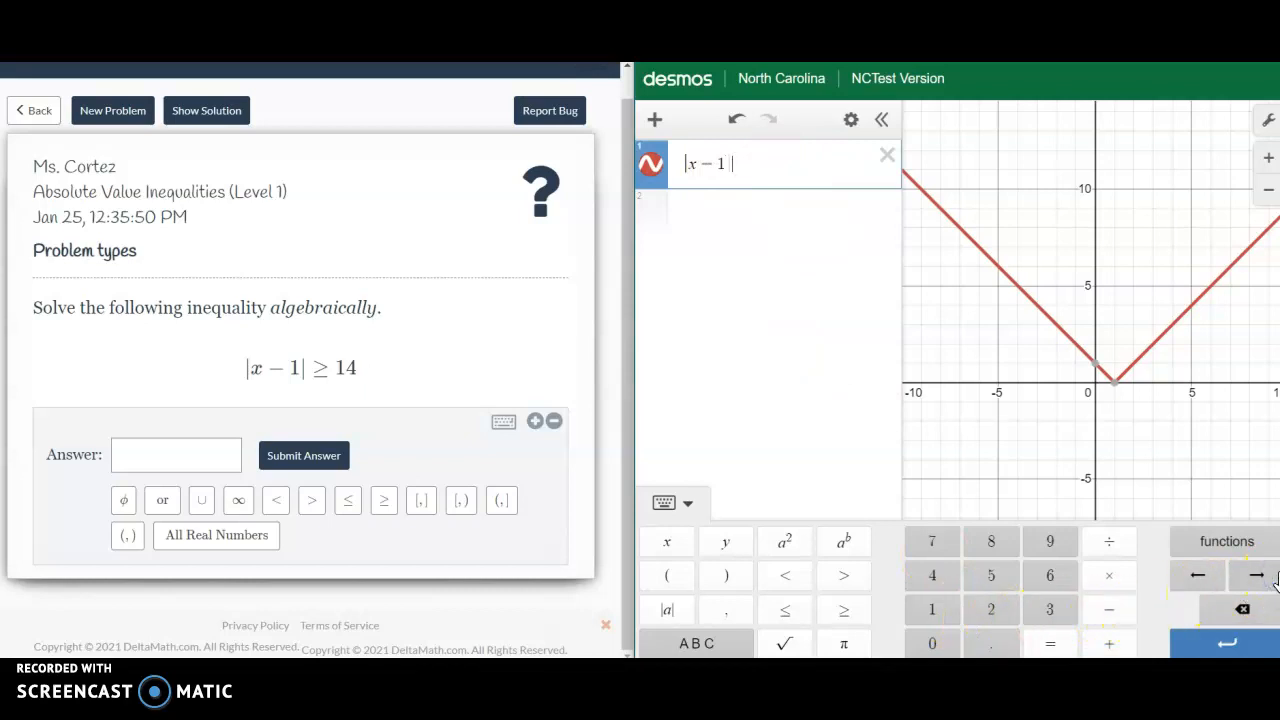
pyautogui.click(850, 611)
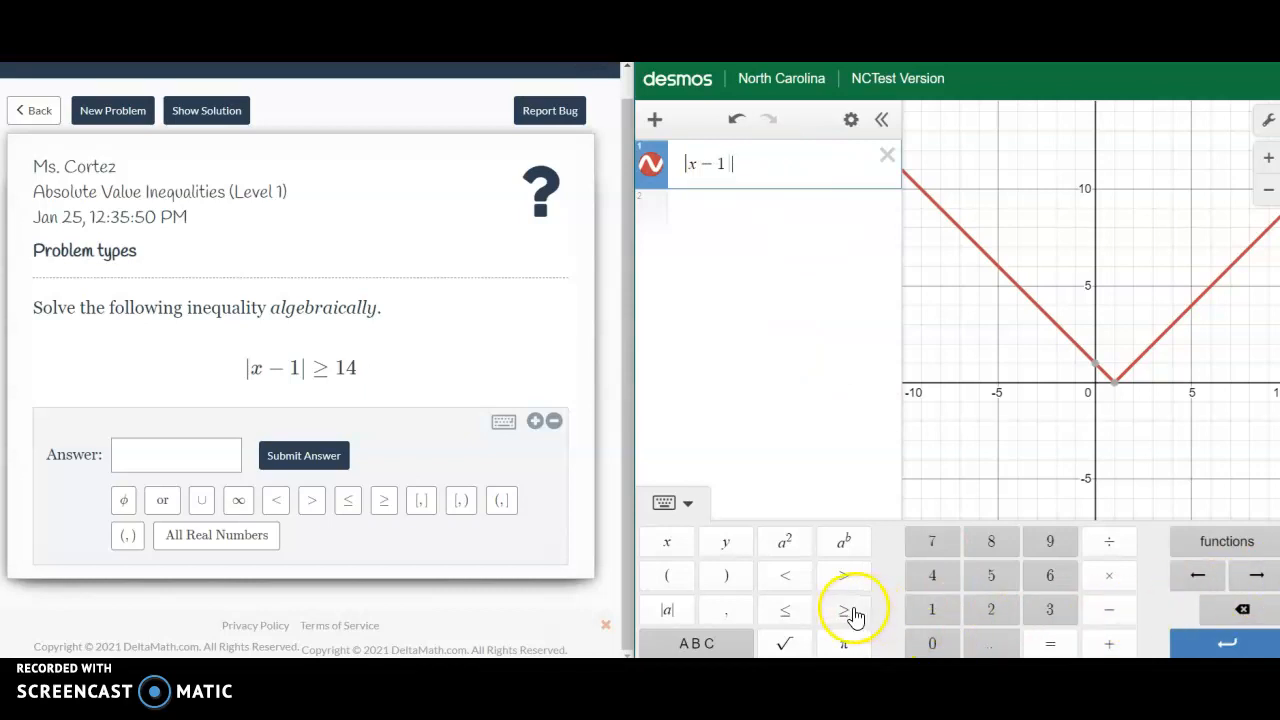
pyautogui.write('14')
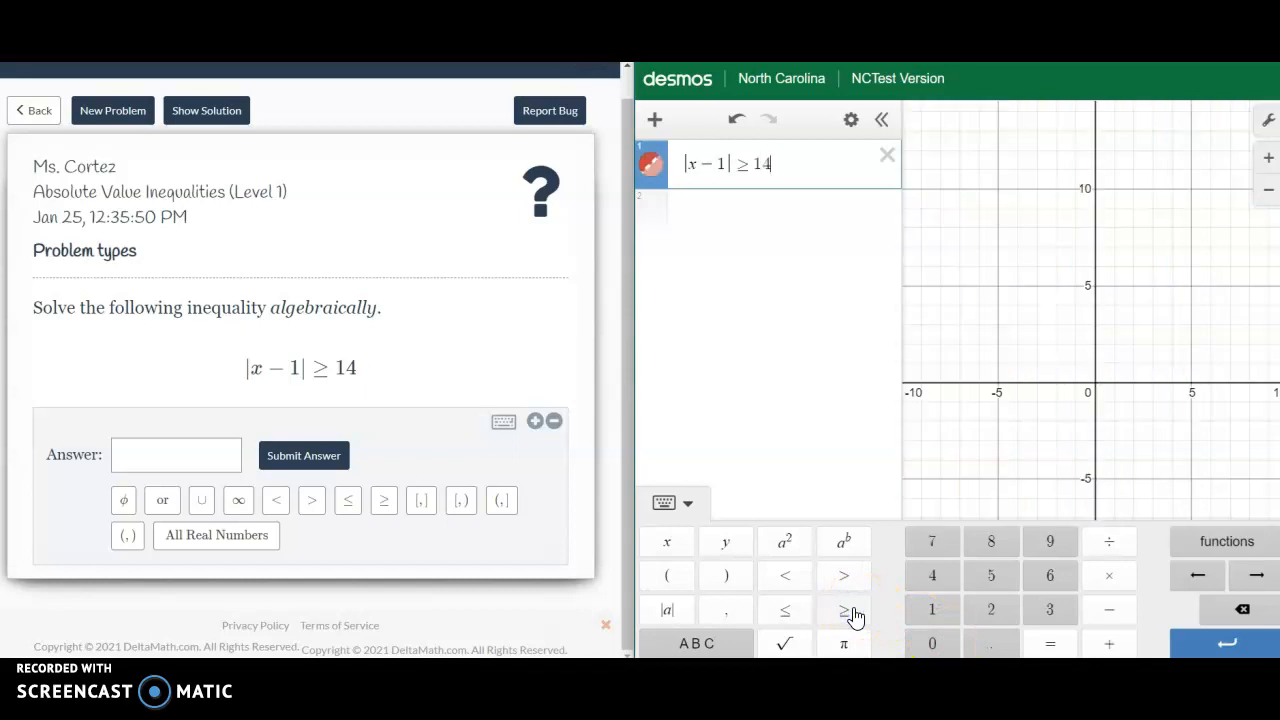
pyautogui.press('Return')
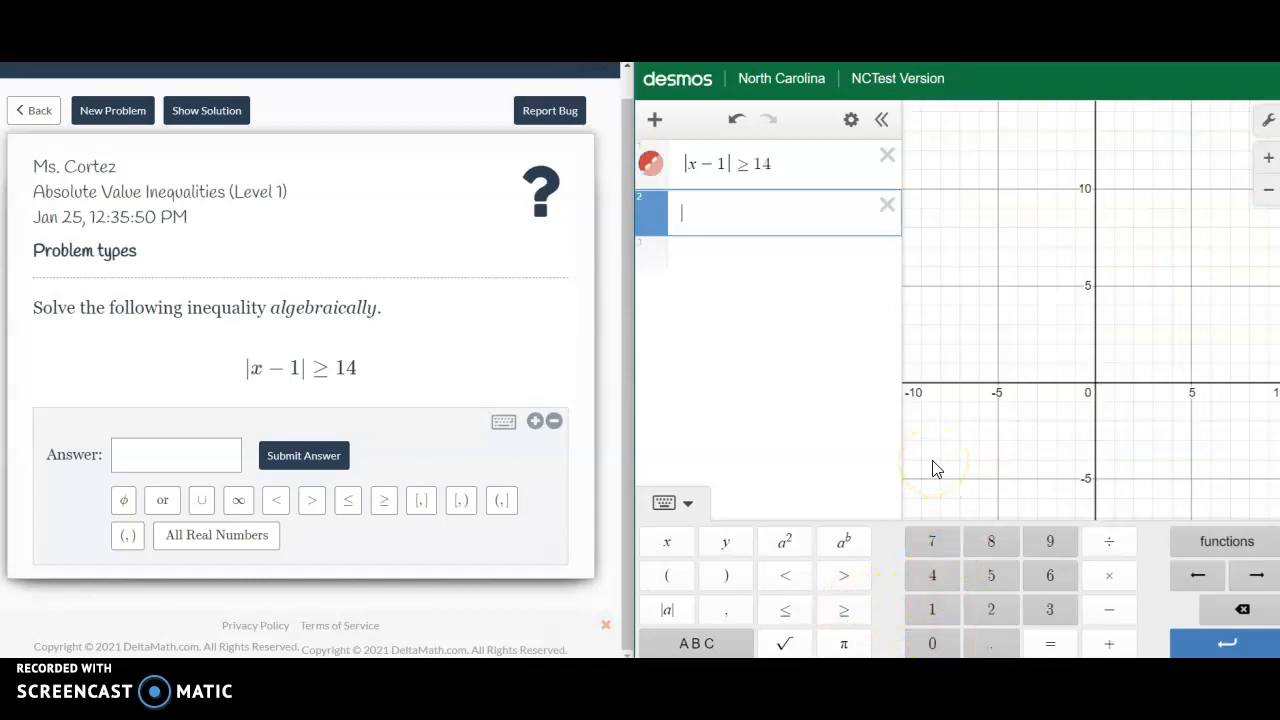
# - Locate the negative-side boundary of the shaded region on the graph and enter x ≤ −13 as the first part of the answer
pyautogui.click(1129, 372)
pyautogui.scroll(-5, 1130, 378)
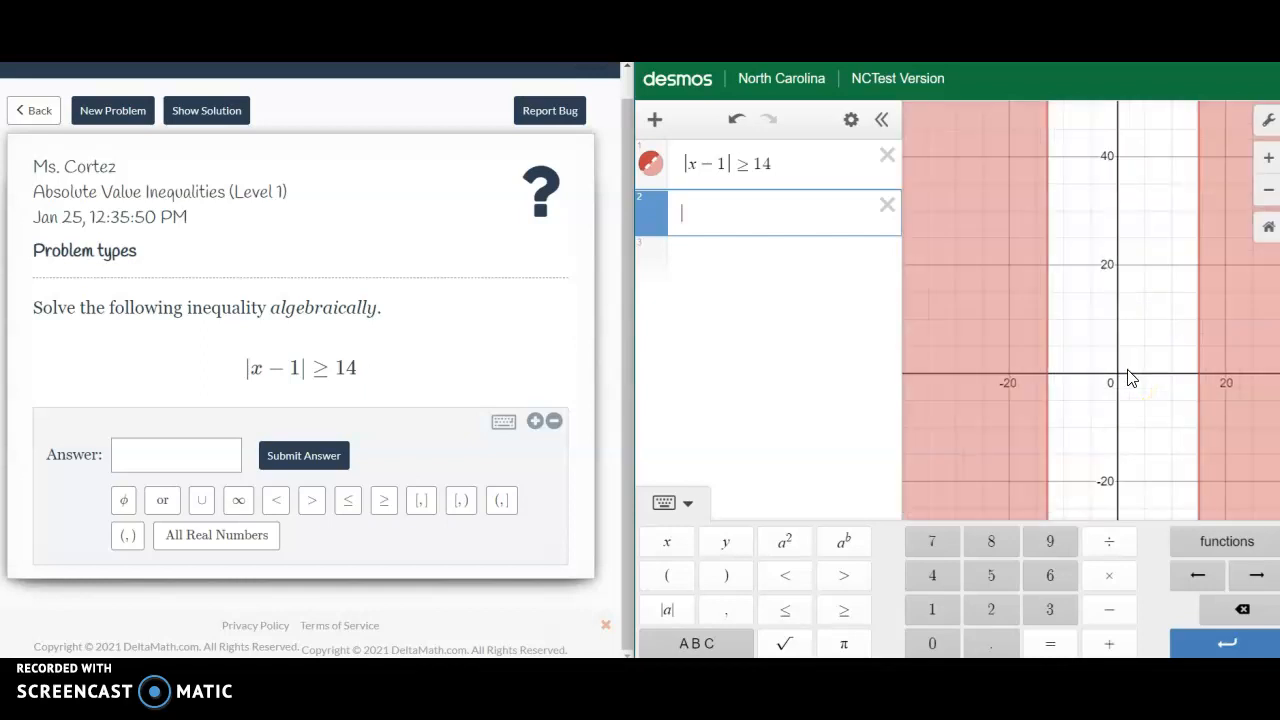
pyautogui.scroll(-2, 1129, 378)
pyautogui.click(1100, 372)
pyautogui.scroll(3, 1105, 376)
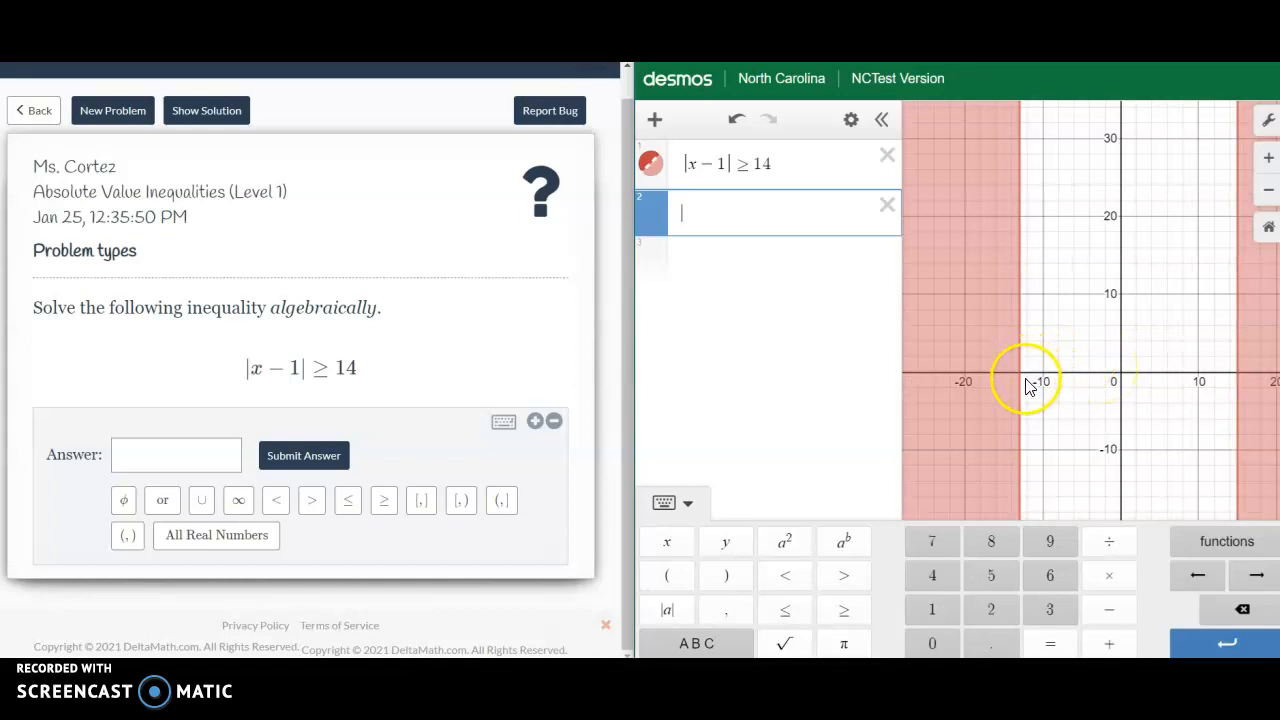
pyautogui.scroll(6, 1028, 388)
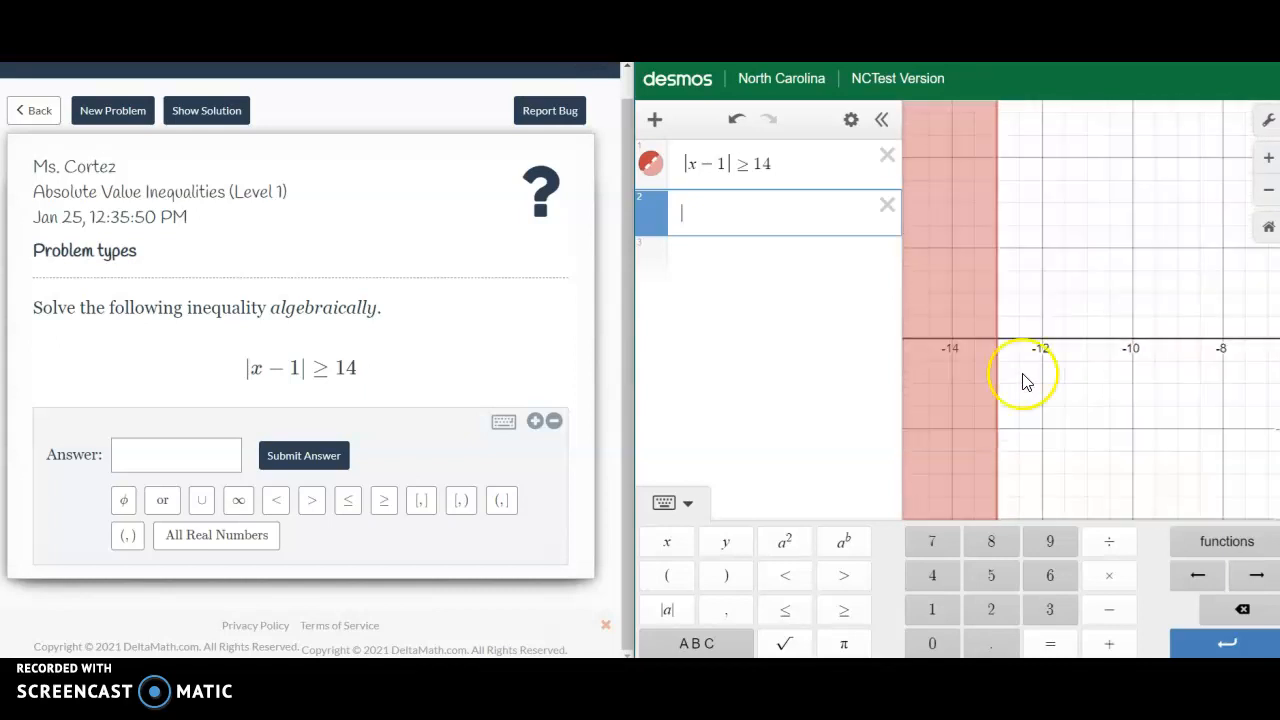
pyautogui.click(1000, 345)
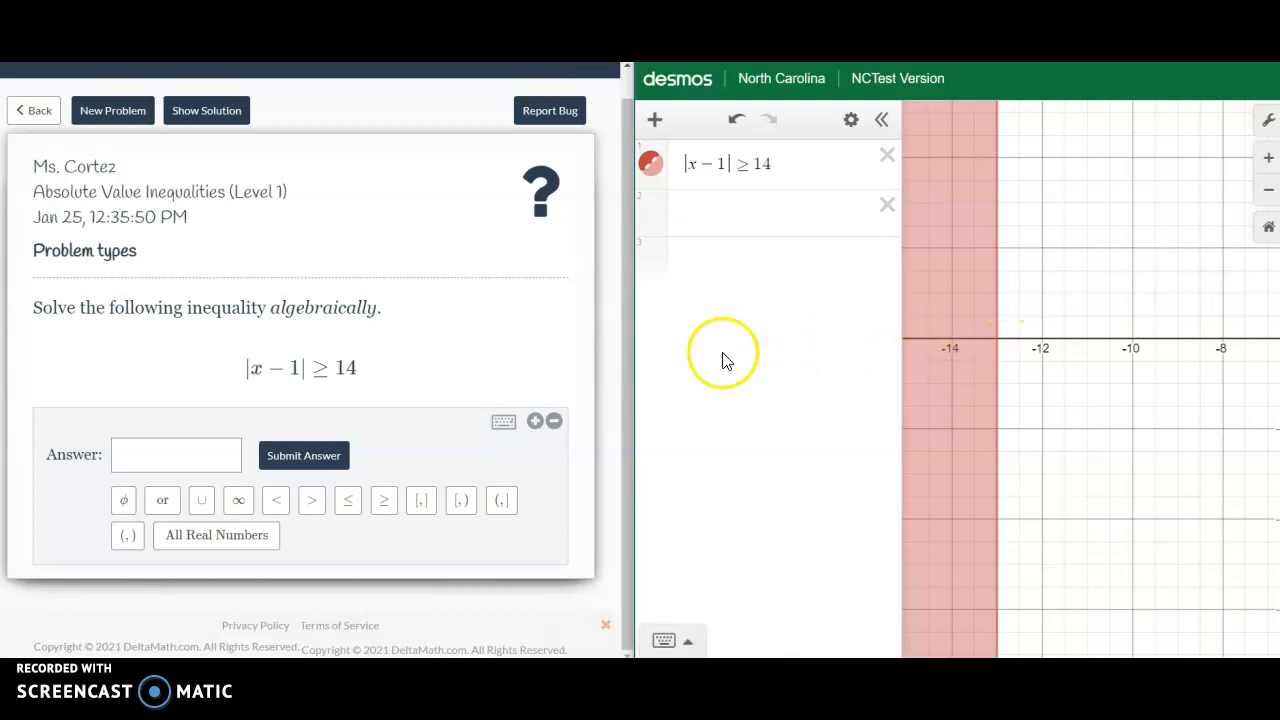
pyautogui.click(179, 463)
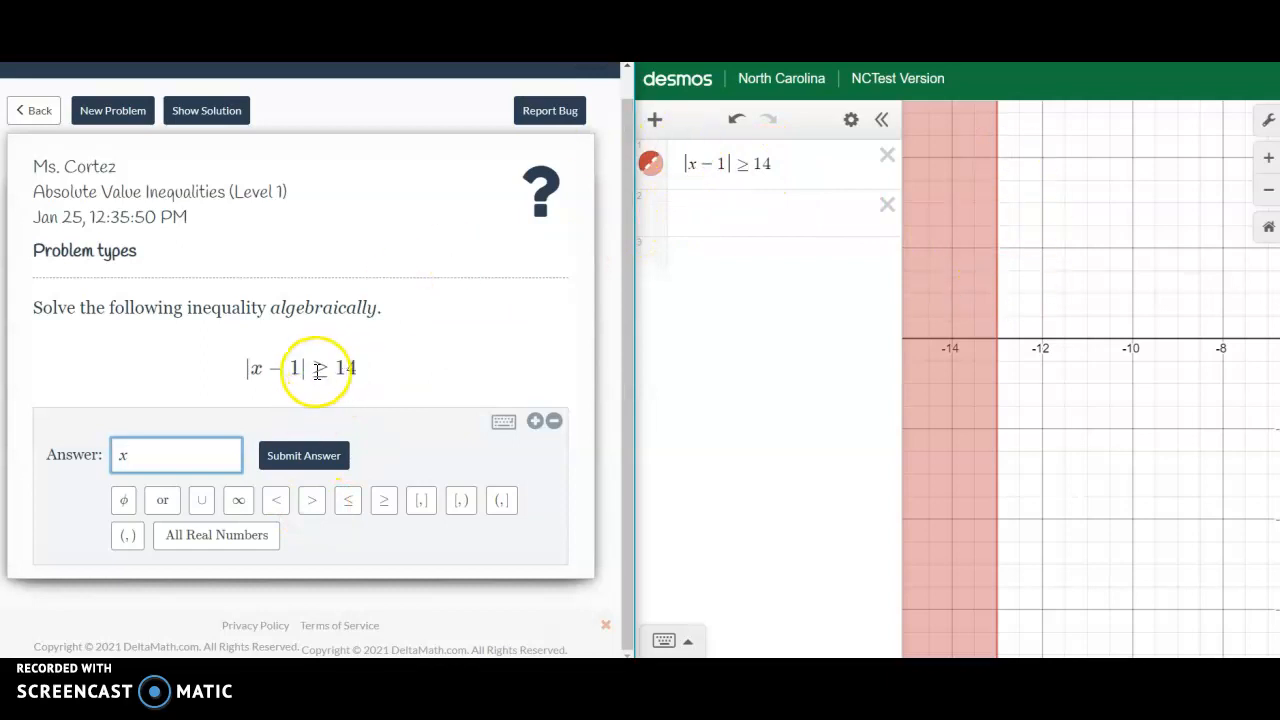
pyautogui.click(356, 510)
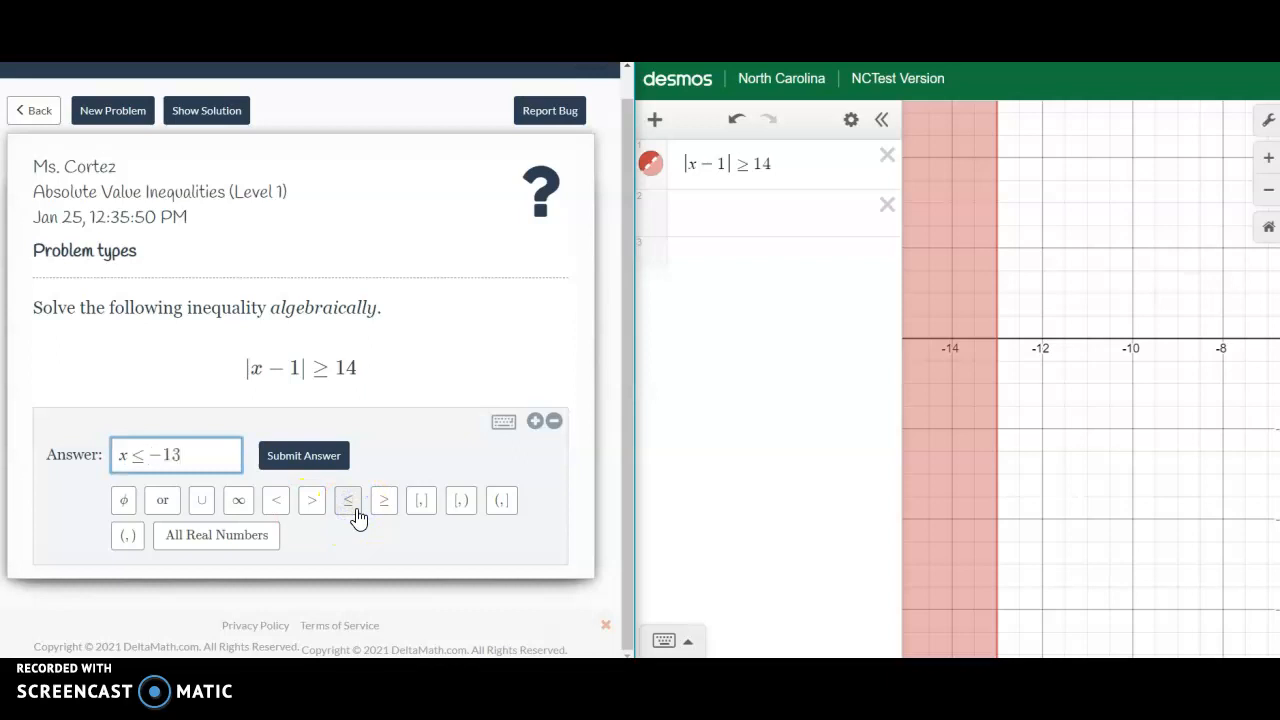
# - Locate the positive-side boundary of the shaded region on the graph and extend the answer with "or x ≥ 15"
pyautogui.scroll(-6, 1020, 371)
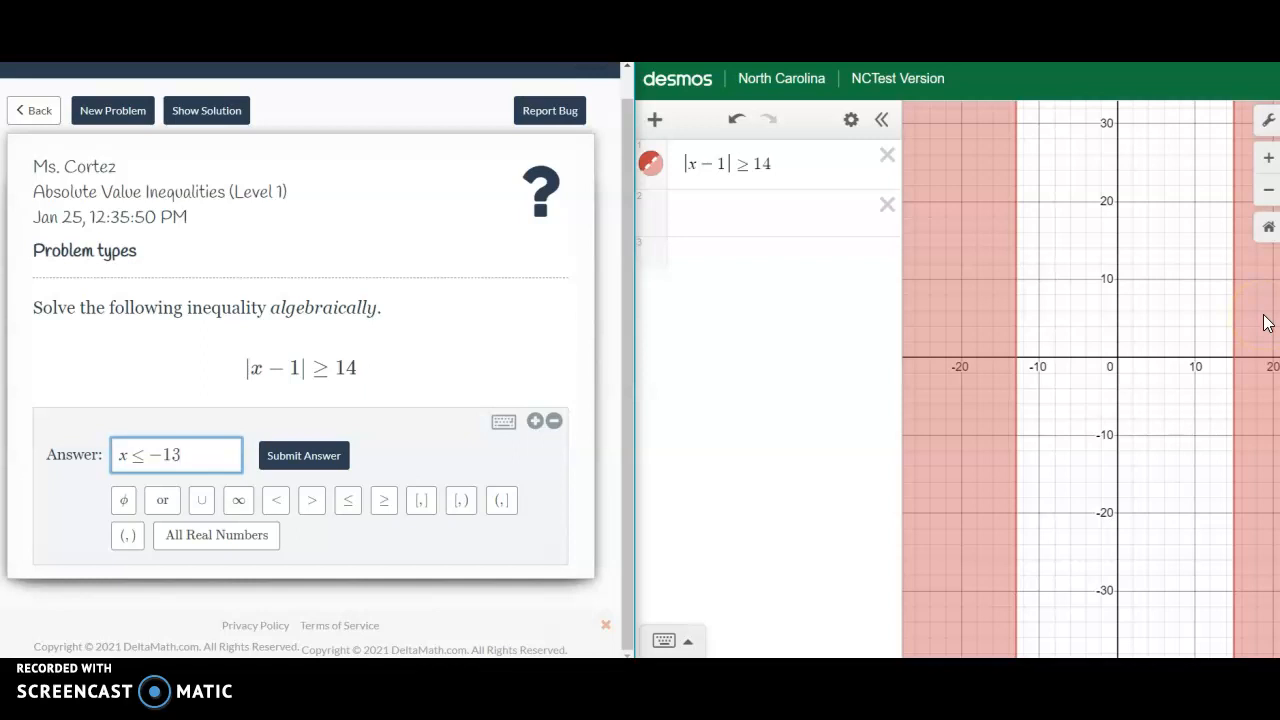
pyautogui.moveTo(1124, 447); pyautogui.dragTo(971, 480)
pyautogui.scroll(3, 971, 480)
pyautogui.moveTo(1066, 403); pyautogui.dragTo(977, 423)
pyautogui.scroll(1, 977, 423)
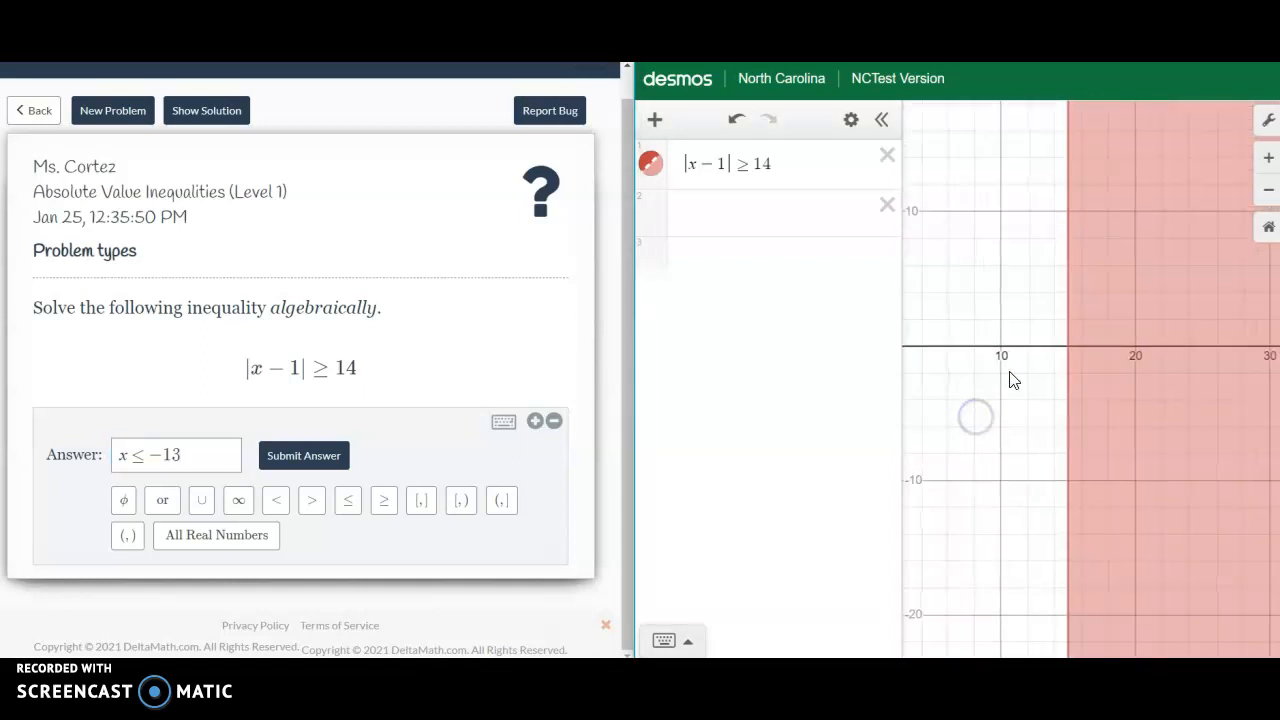
pyautogui.scroll(3, 1010, 380)
pyautogui.click(1159, 318)
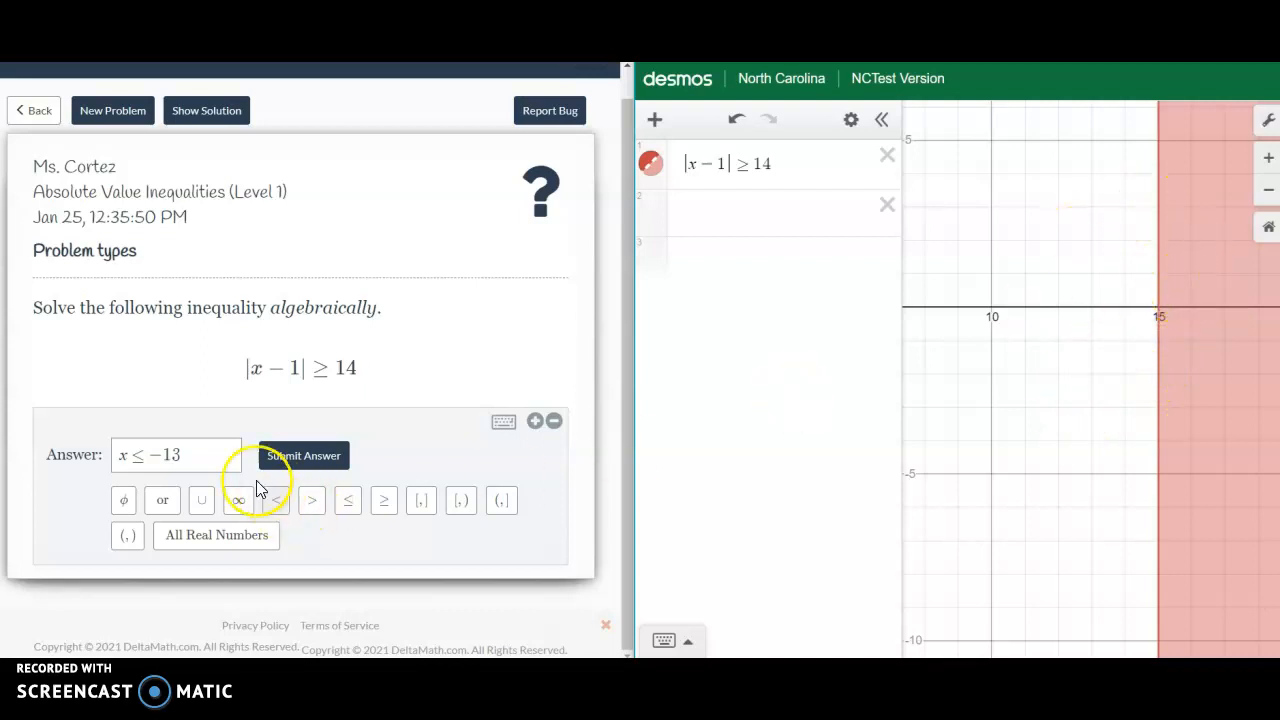
pyautogui.click(193, 460)
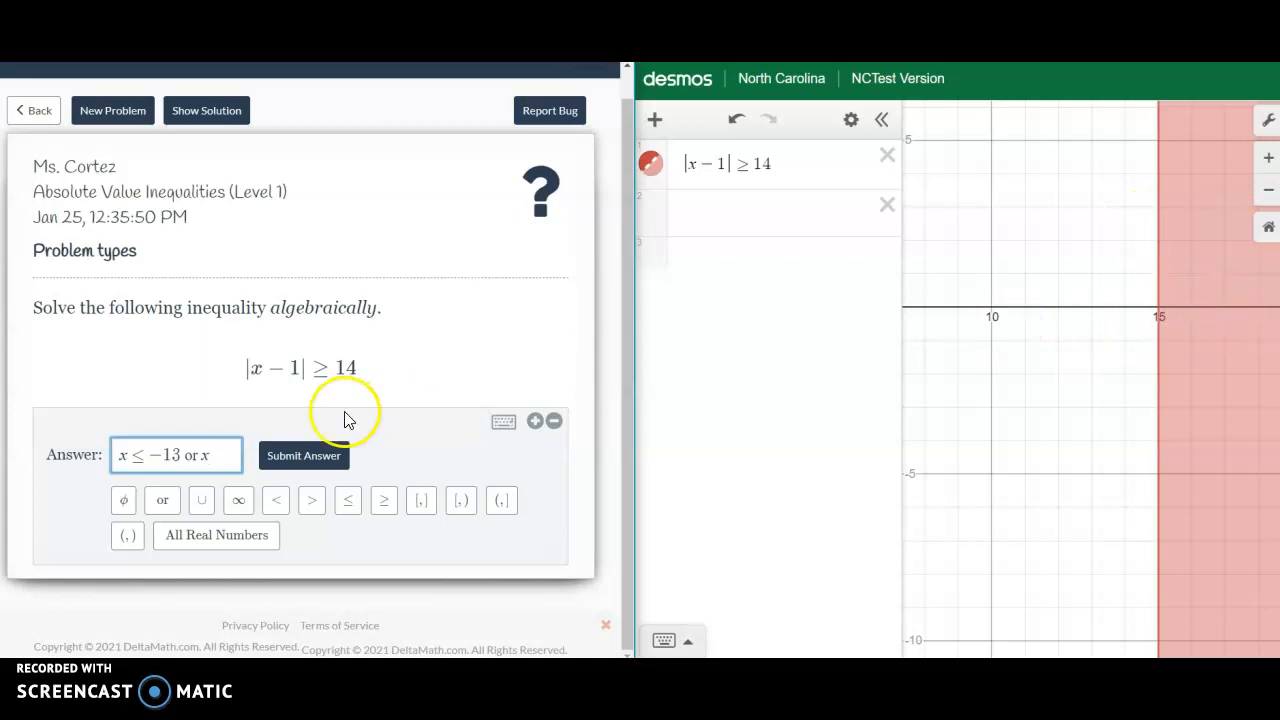
pyautogui.click(384, 508)
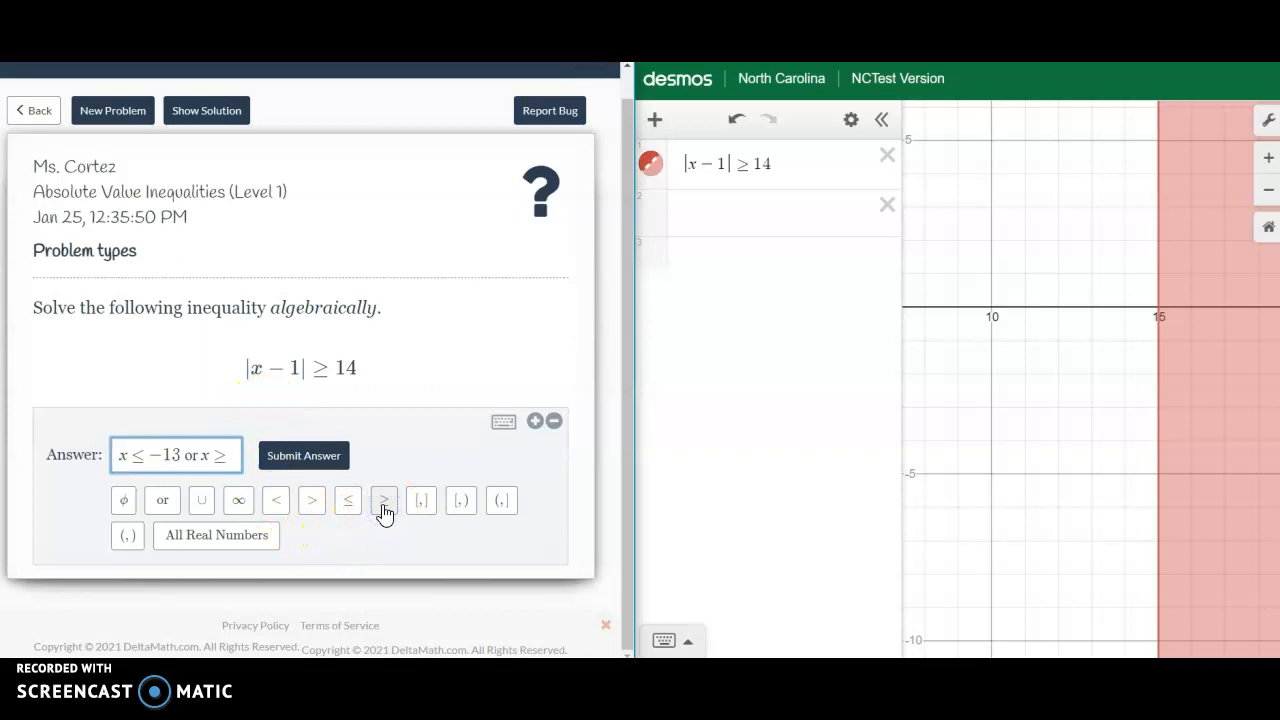
pyautogui.write('15')
# - Check the answer against both shaded regions of the graph and submit it for the inequality |x − 1| ≥ 14
pyautogui.scroll(-3, 1108, 350)
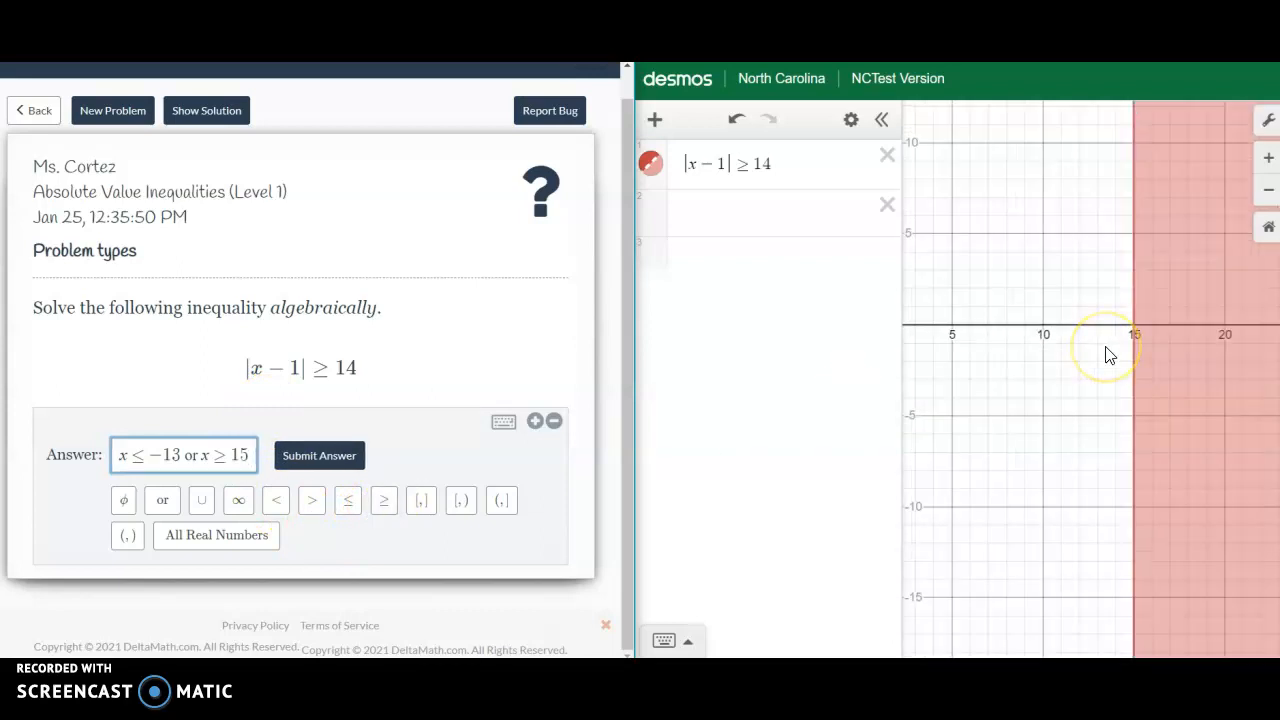
pyautogui.scroll(-5, 1108, 352)
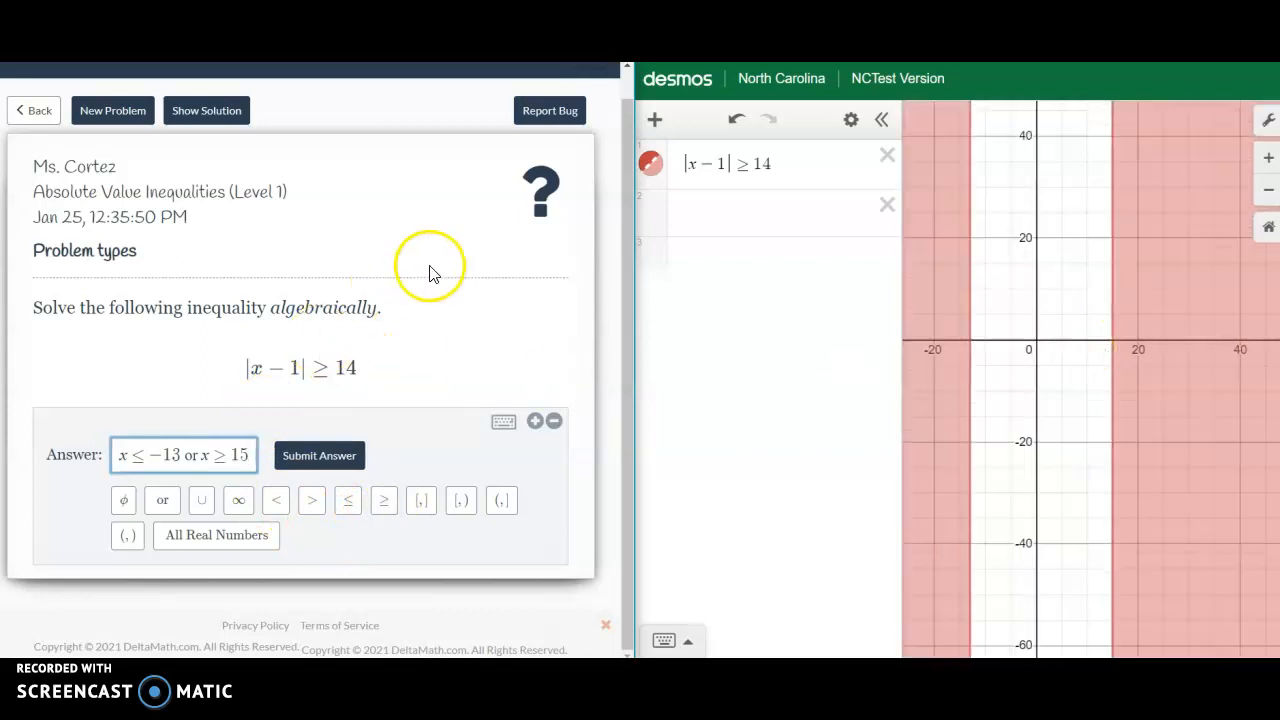
pyautogui.click(334, 452)
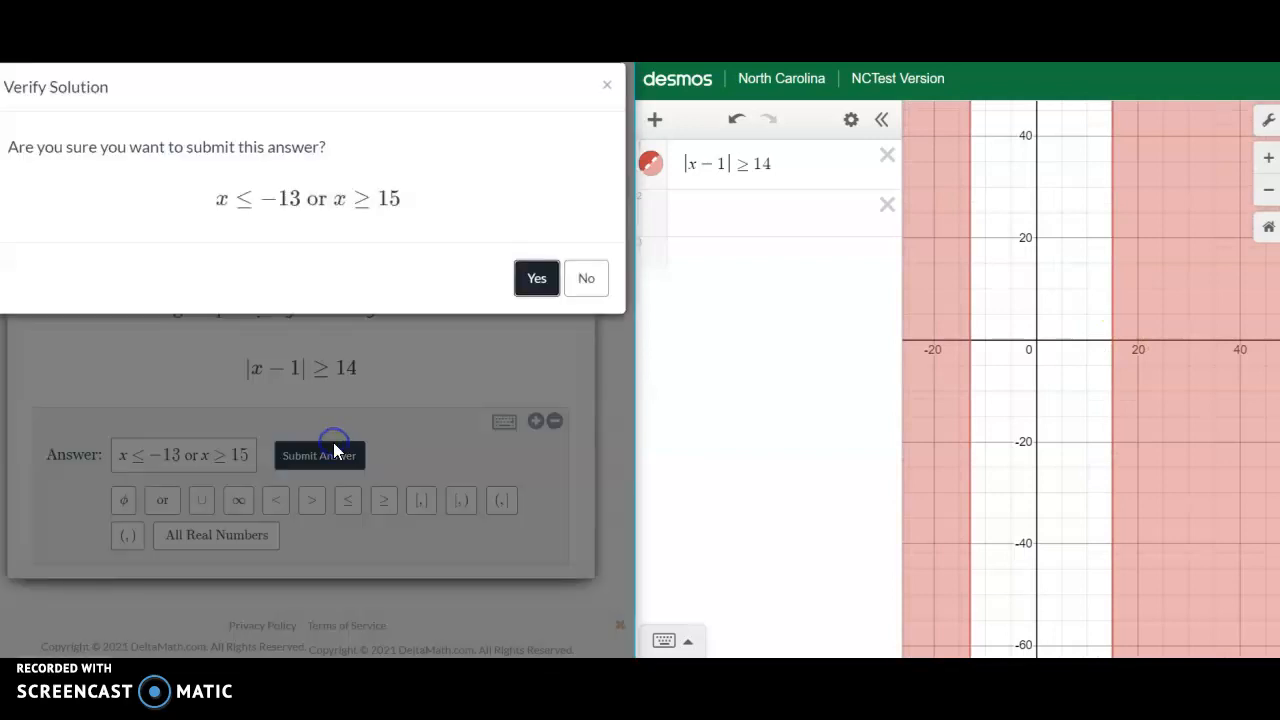
pyautogui.click(519, 289)
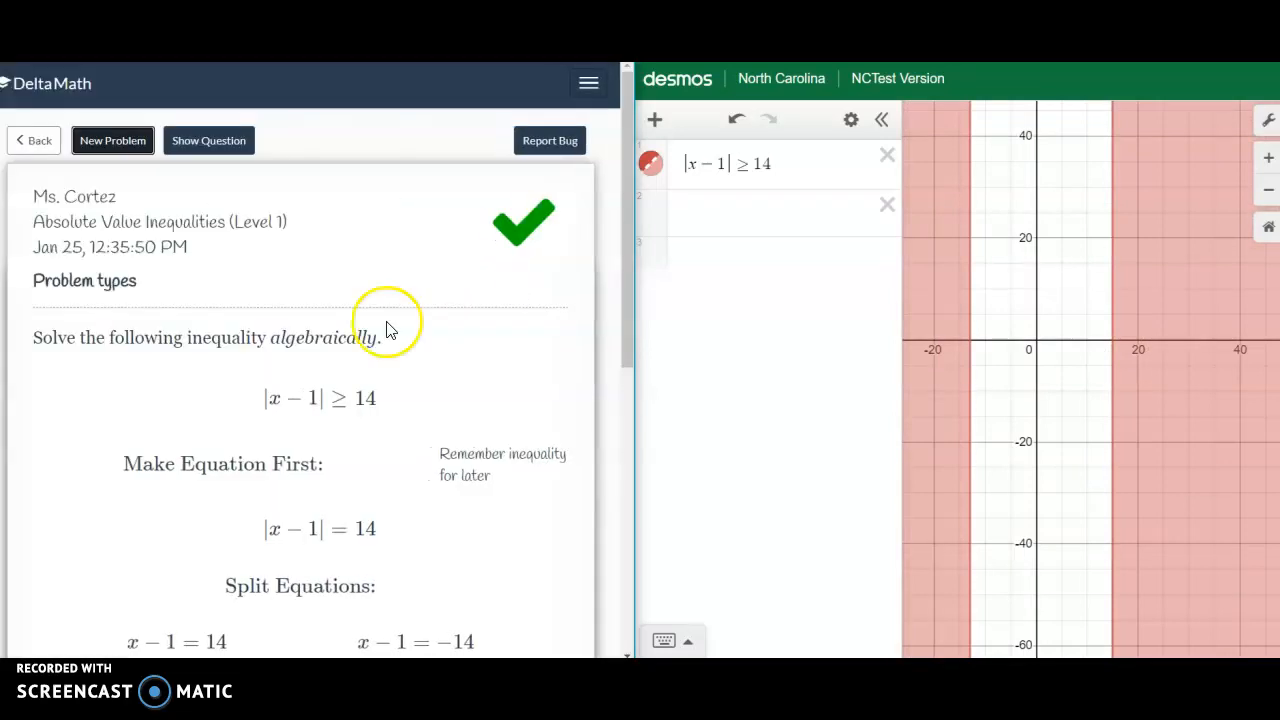
# - Review the worked solution of the submitted inequality and generate a new problem of the same type
pyautogui.scroll(-4, 283, 330)
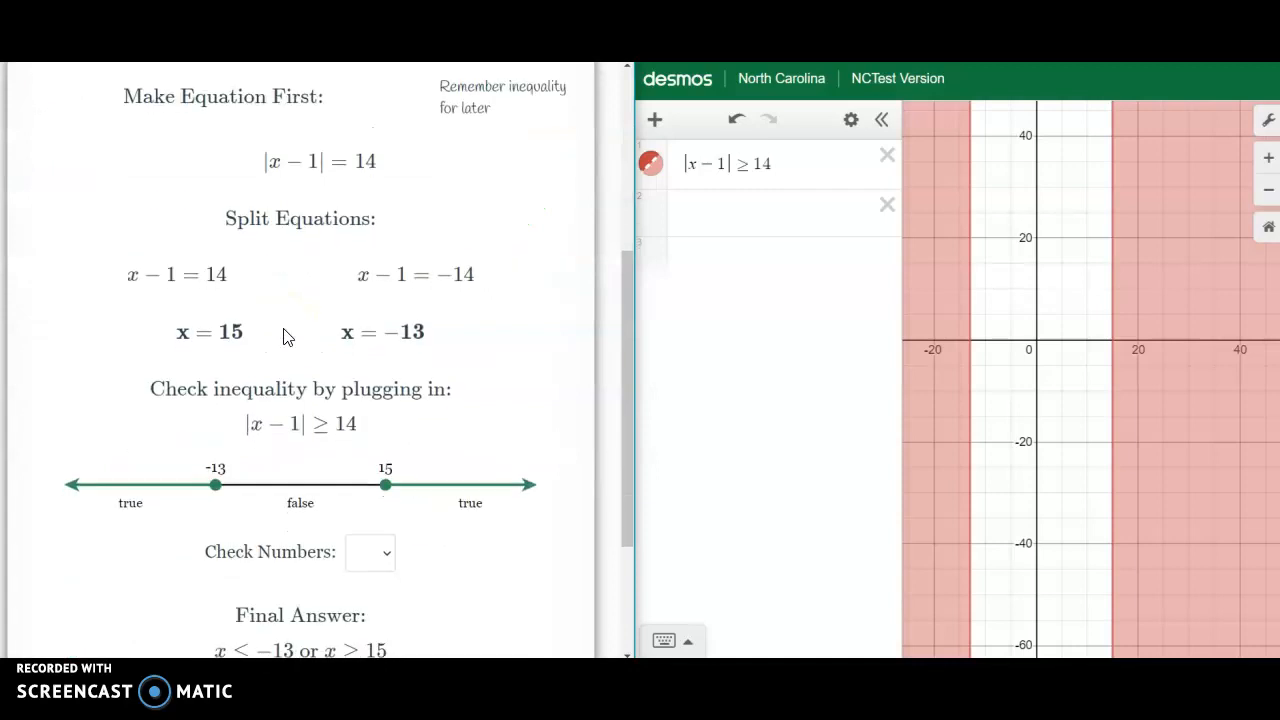
pyautogui.scroll(-3, 283, 337)
pyautogui.scroll(2, 283, 337)
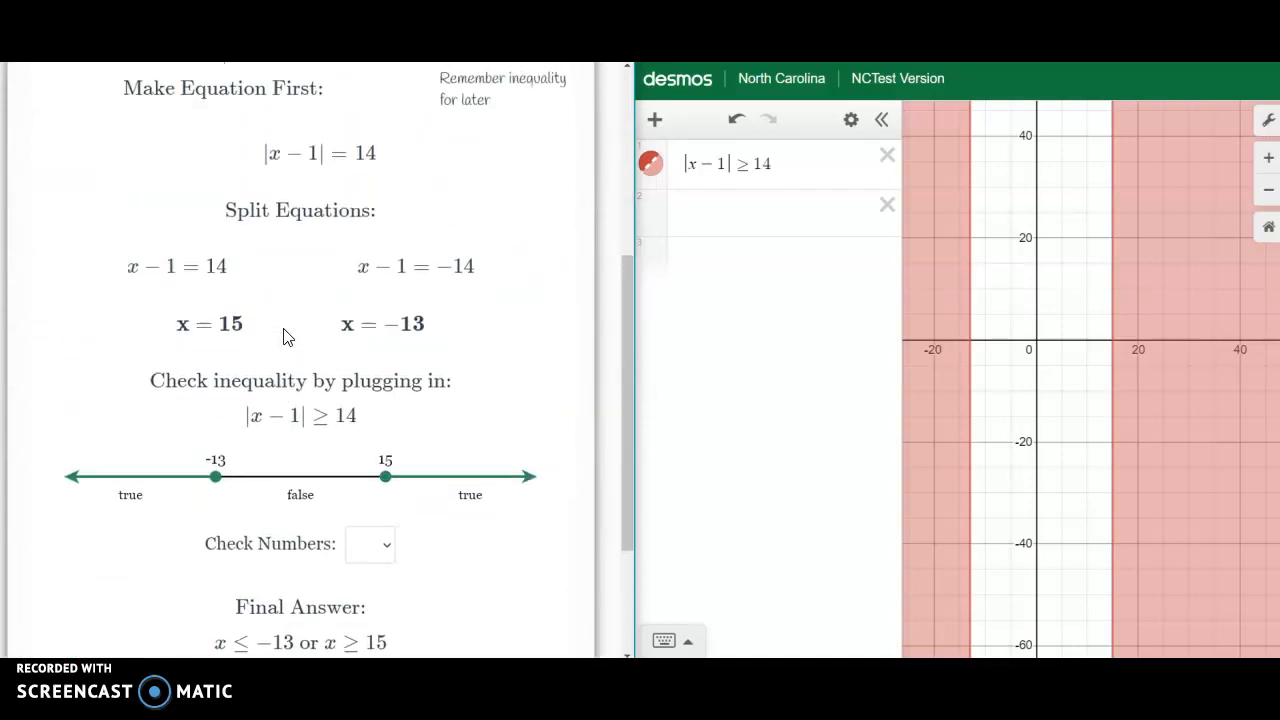
pyautogui.scroll(5, 283, 336)
pyautogui.click(116, 146)
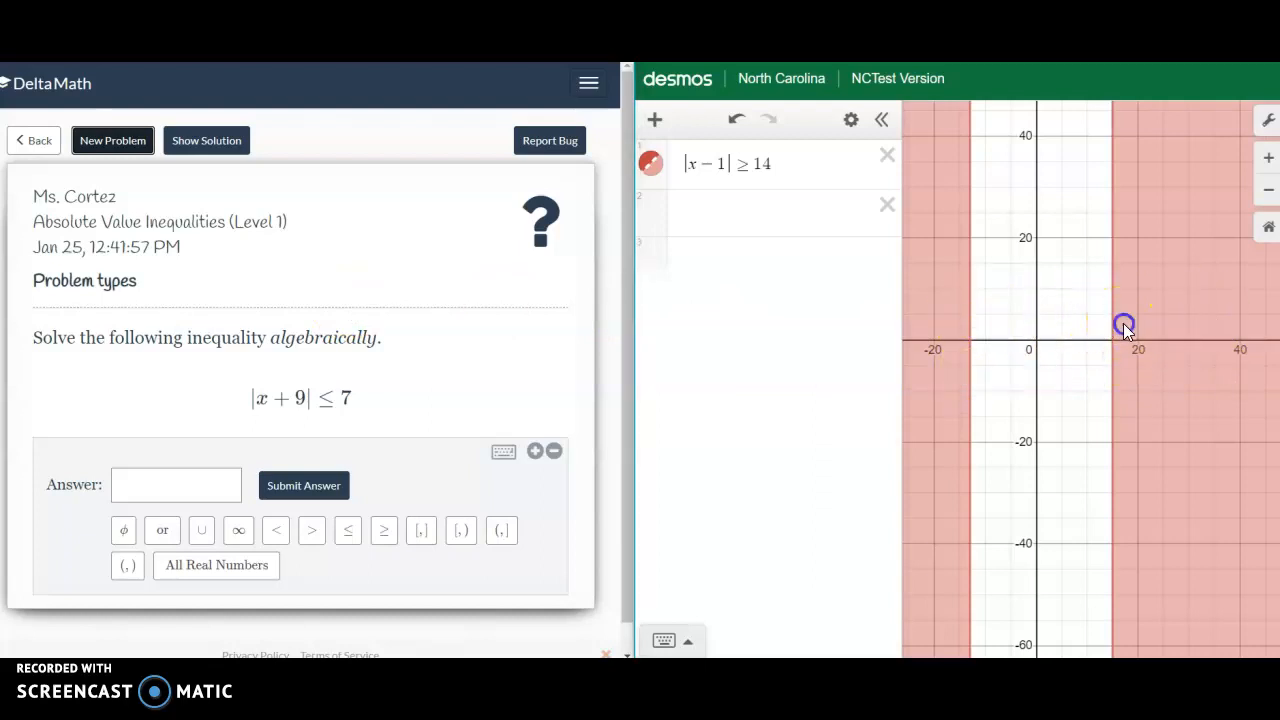
# - Change the graphed inequality to |x − 1| ≤ 14 and examine the boundaries of its shaded region
pyautogui.click(747, 165)
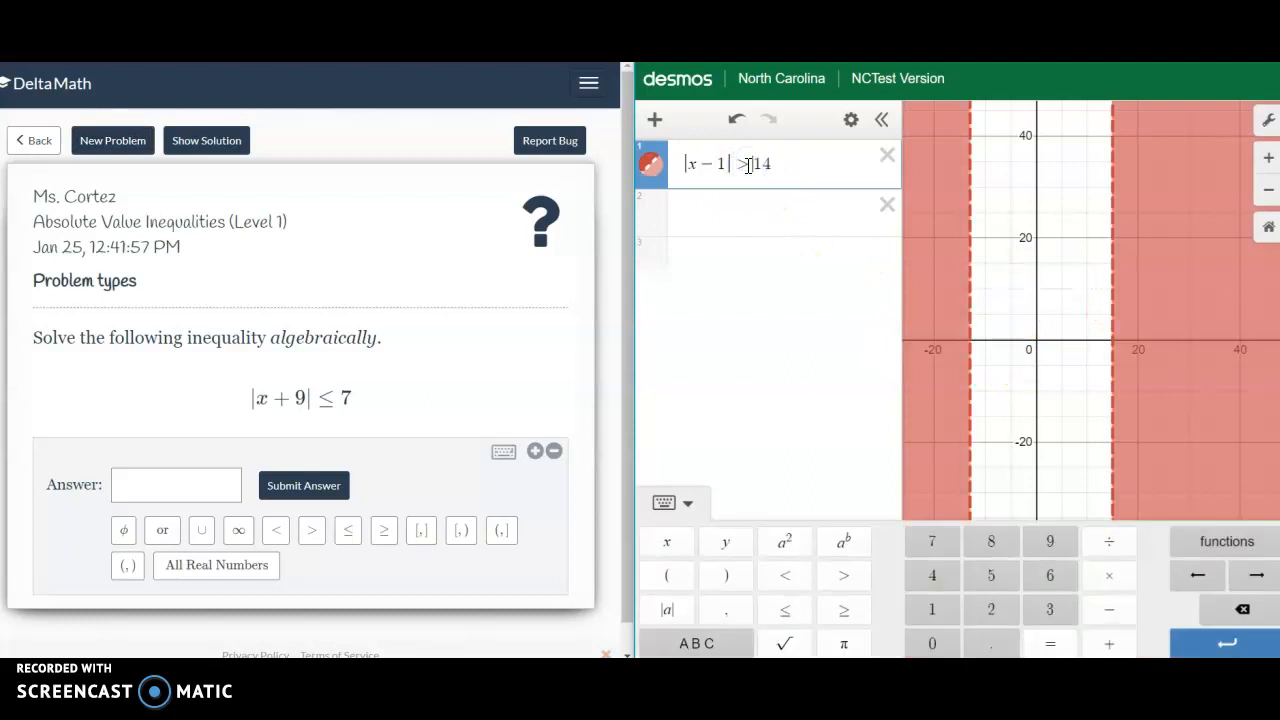
pyautogui.press('BackSpace')
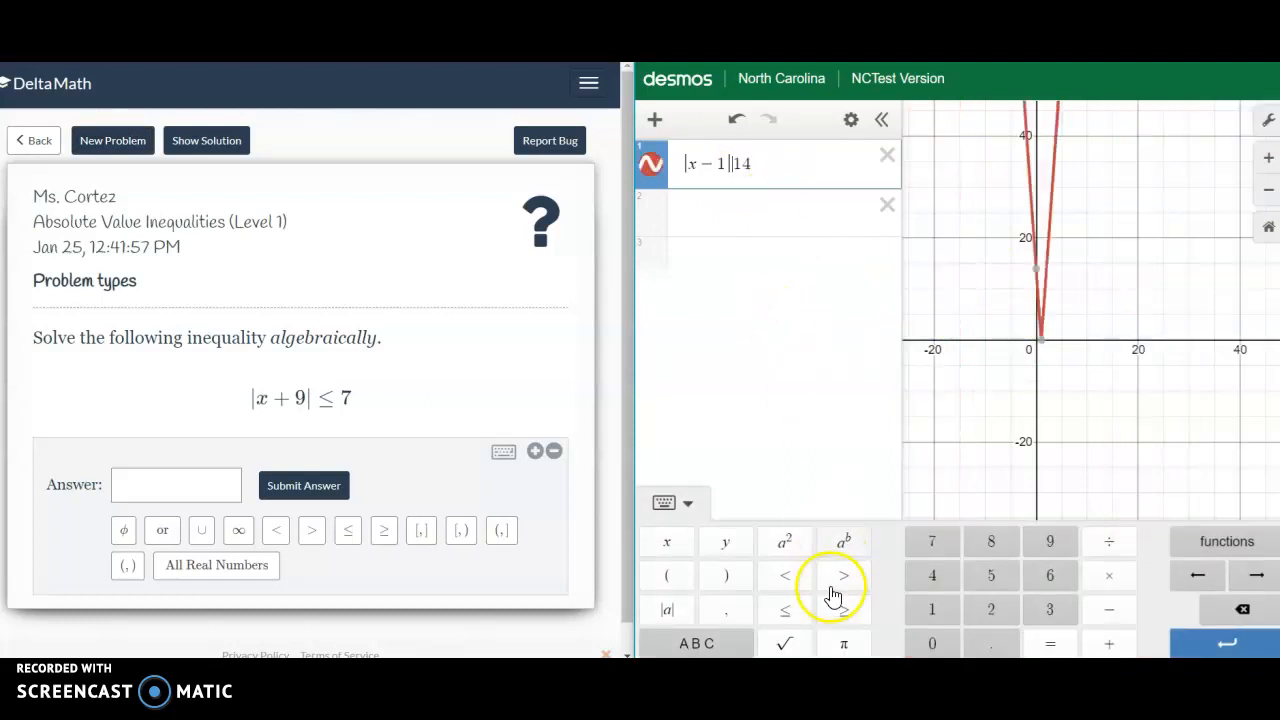
pyautogui.click(785, 619)
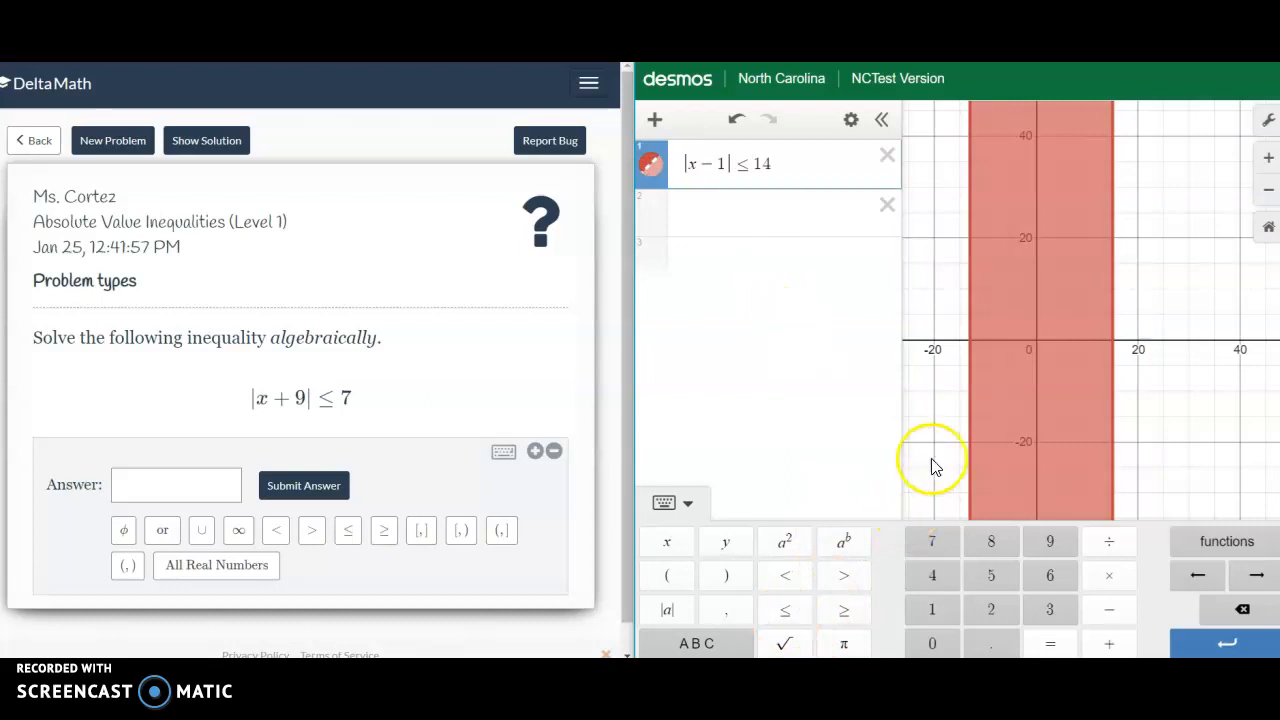
pyautogui.scroll(5, 1043, 427)
pyautogui.scroll(-3, 1043, 427)
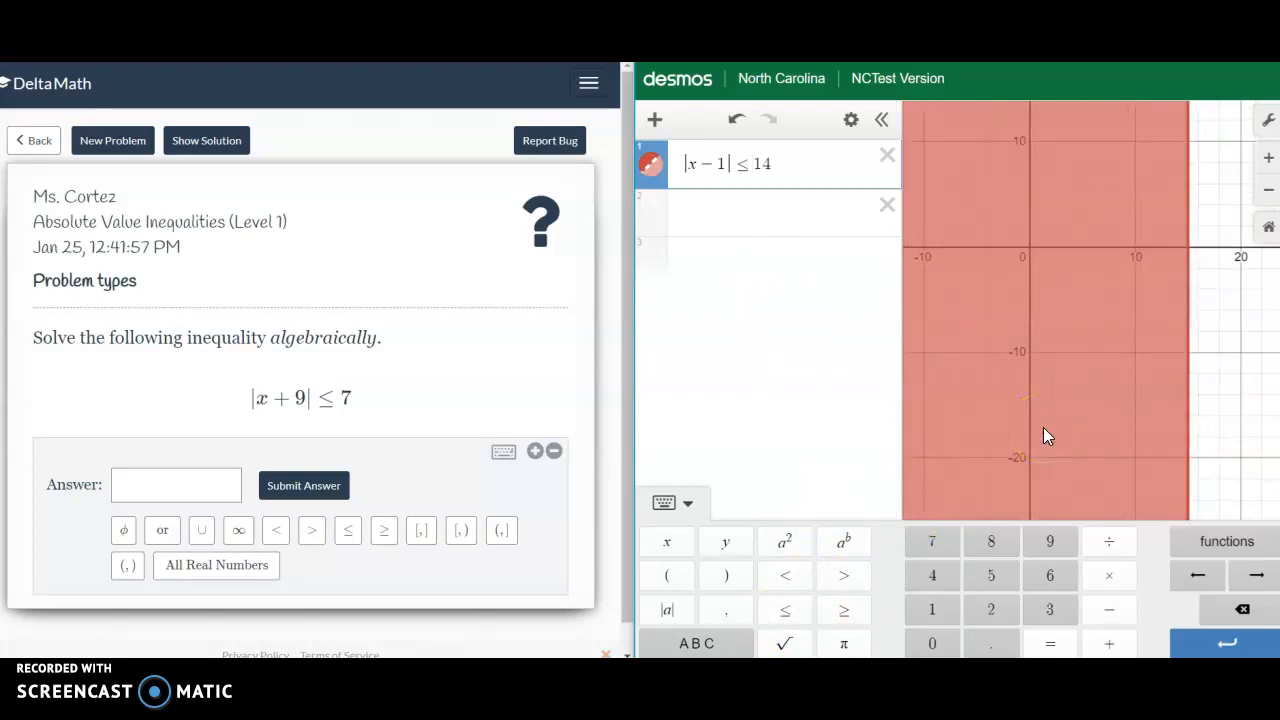
pyautogui.moveTo(960, 360); pyautogui.dragTo(1001, 373)
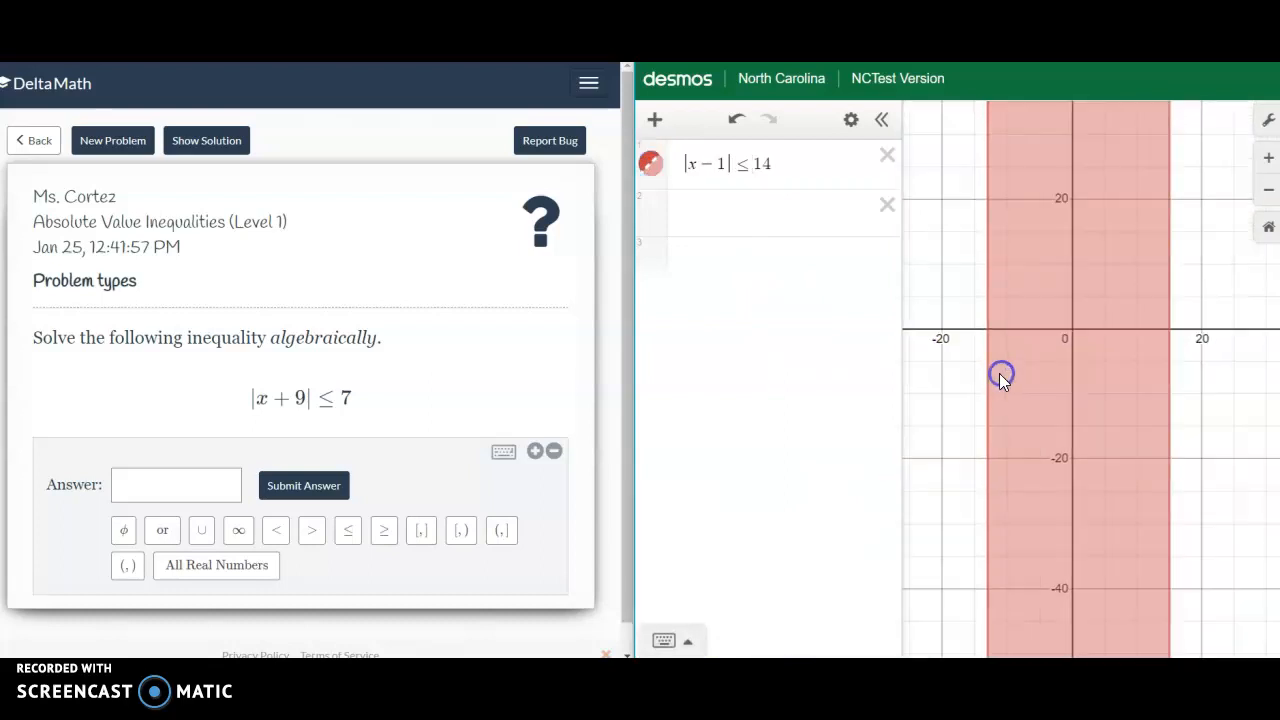
pyautogui.scroll(3, 988, 333)
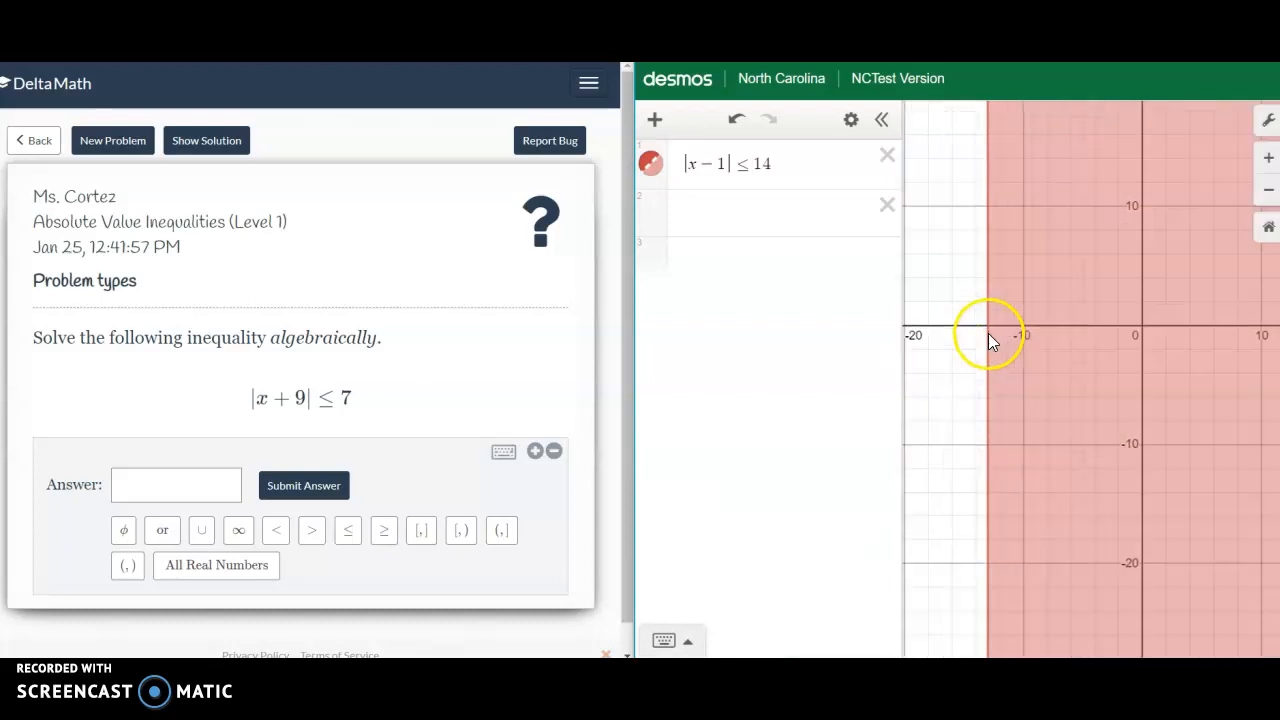
pyautogui.scroll(-5, 1089, 366)
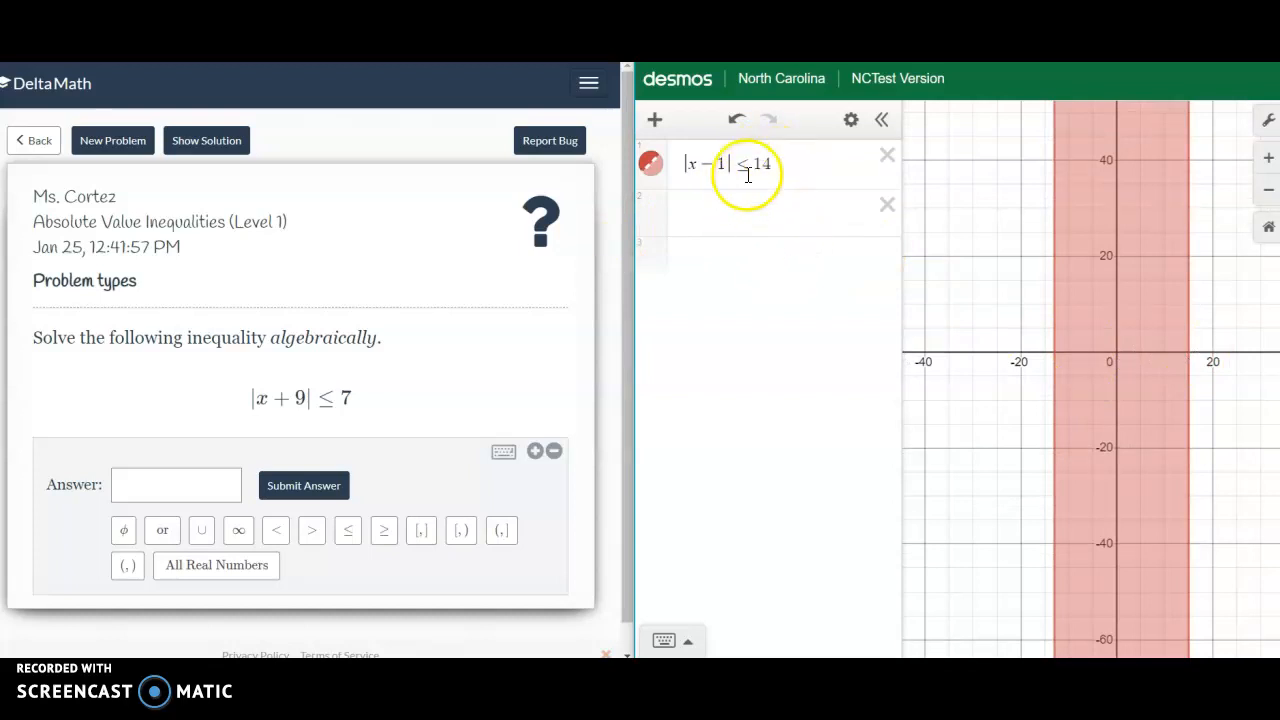
# - Return to the problem list and open an Absolute Value Inequalities (Level 2) problem
pyautogui.click(34, 140)
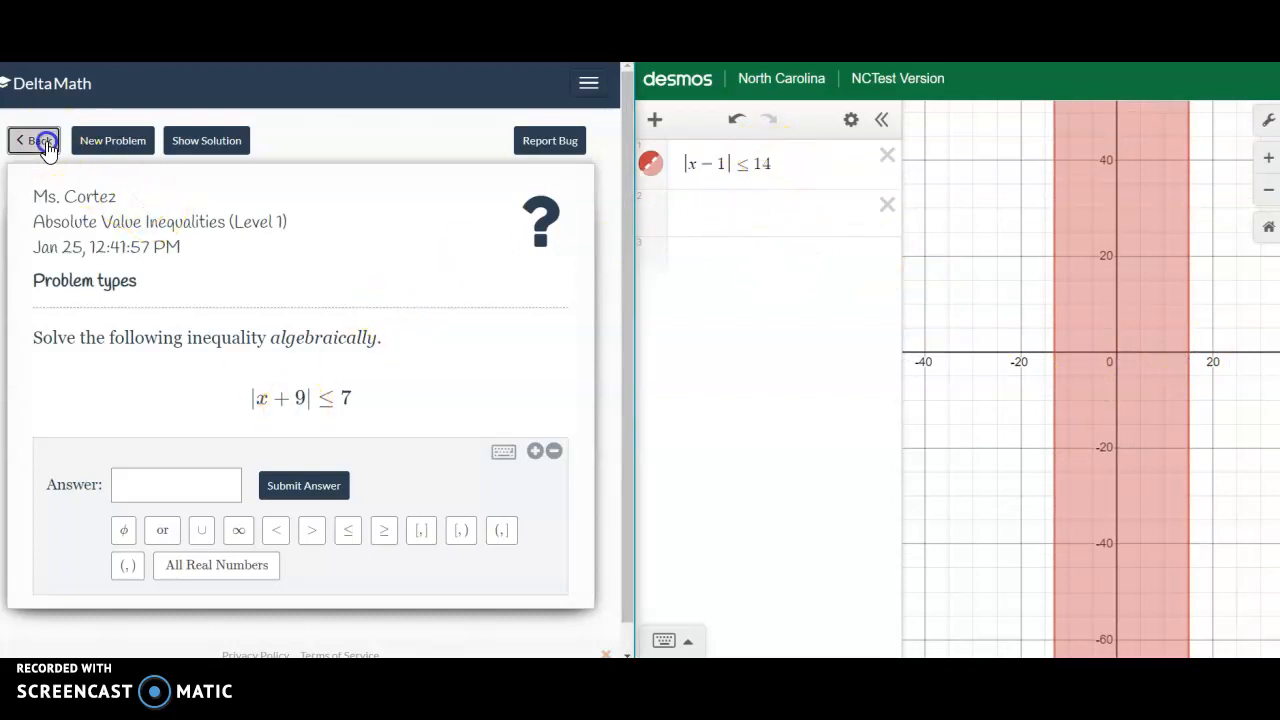
pyautogui.scroll(-3, 138, 441)
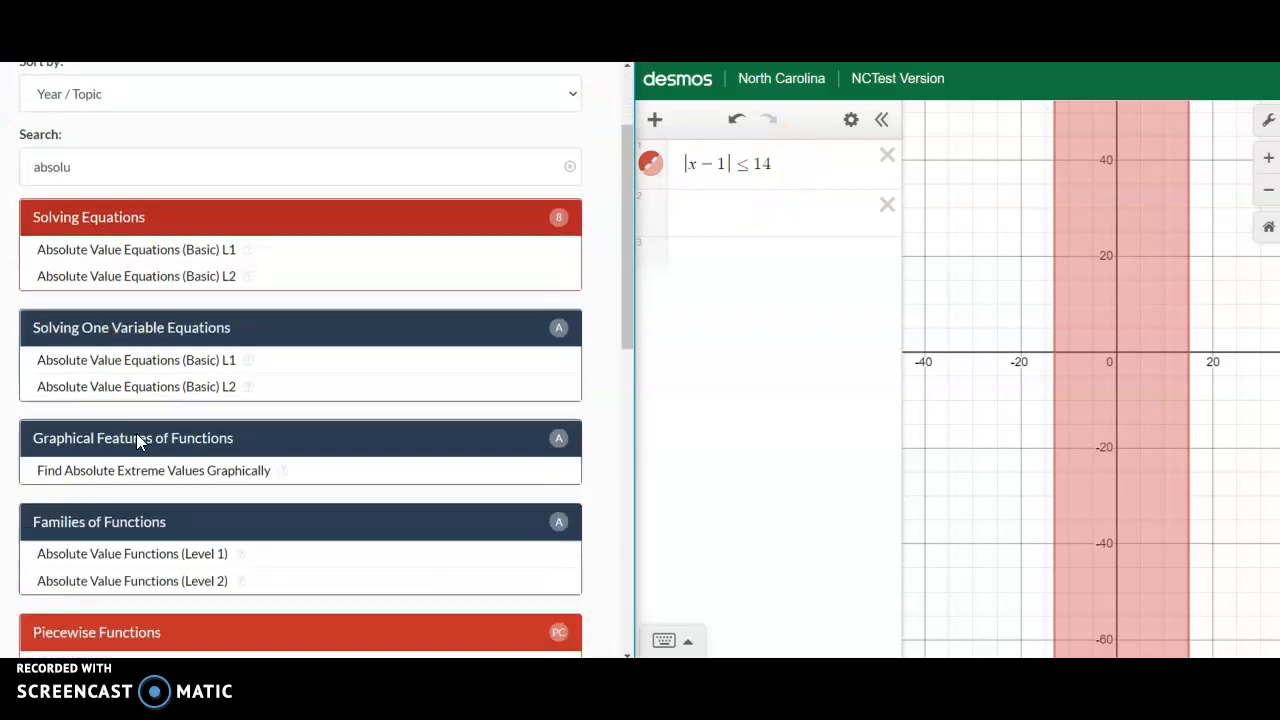
pyautogui.scroll(-5, 138, 441)
pyautogui.click(133, 451)
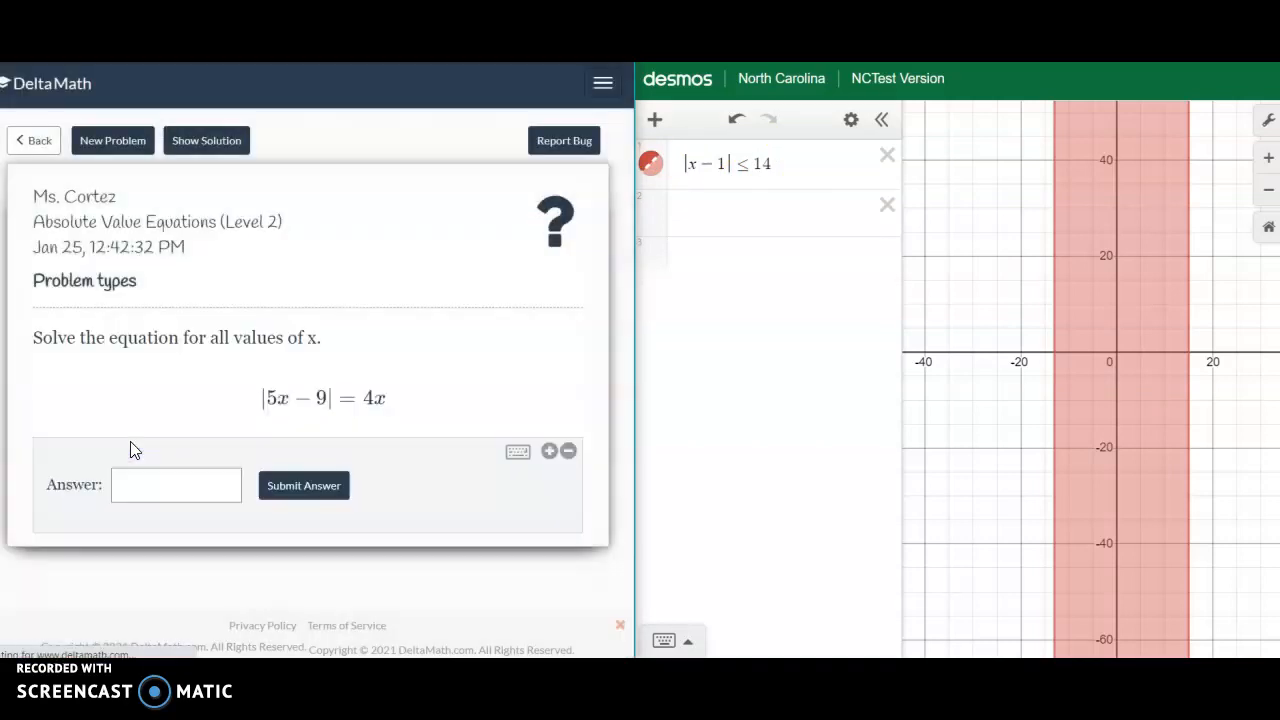
pyautogui.click(34, 140)
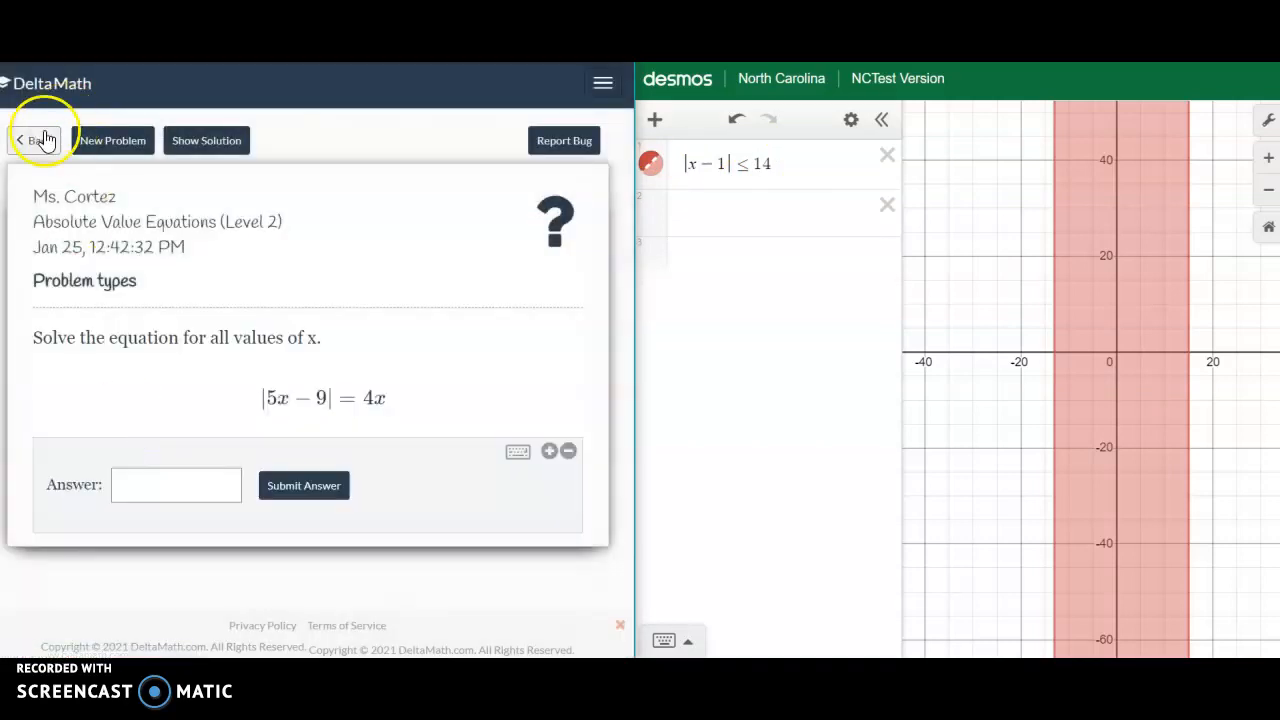
pyautogui.click(109, 494)
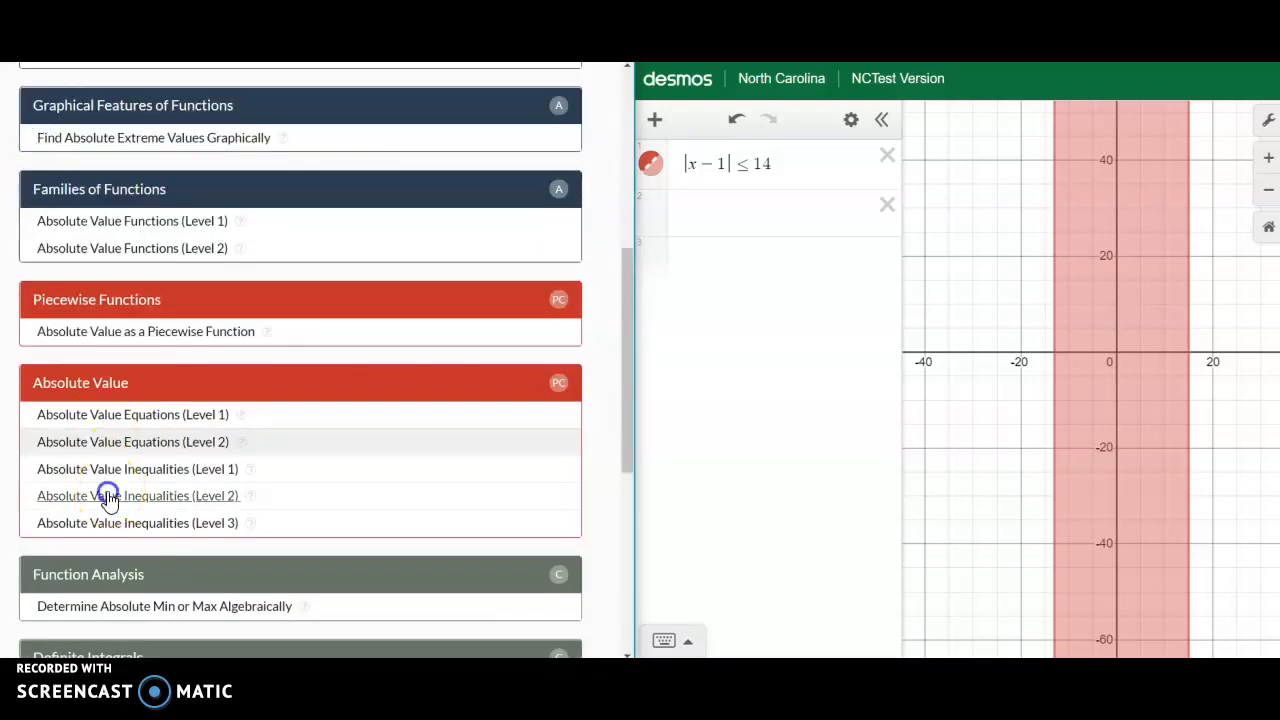
pyautogui.scroll(-1, 200, 414)
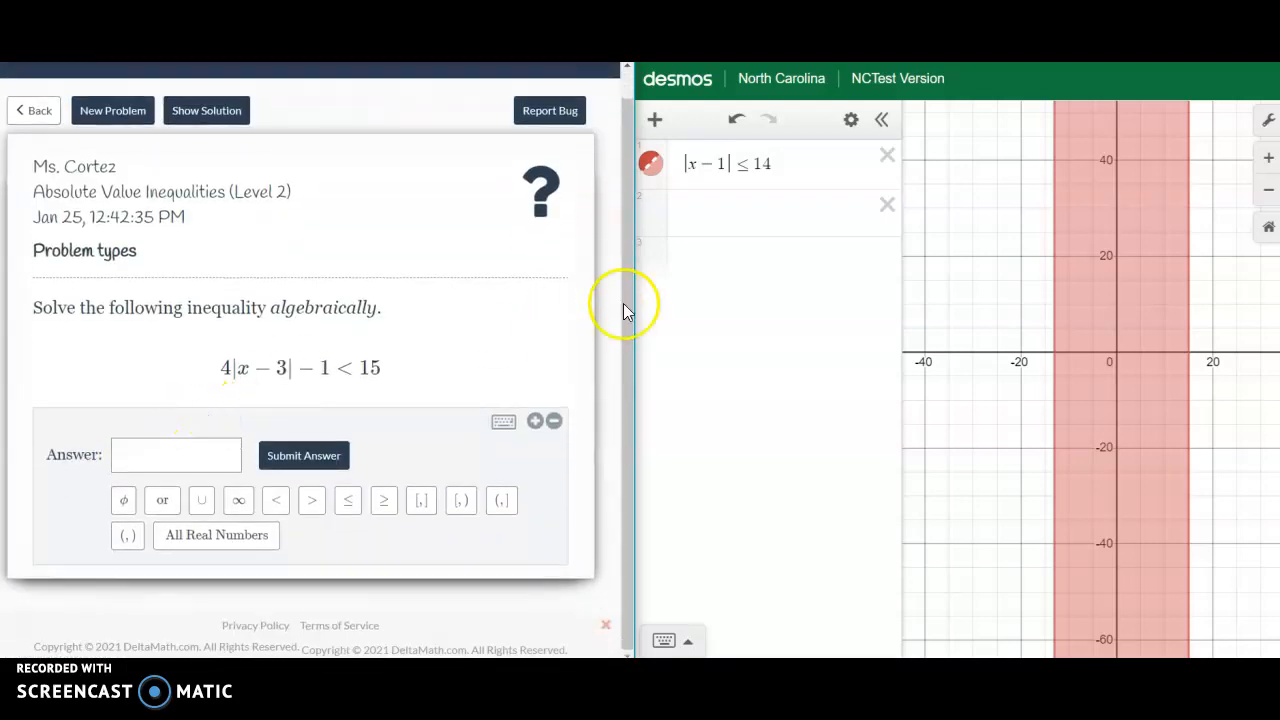
# - Replace the graphed inequality with 4|x − 3| − 1 < 15
pyautogui.click(885, 157)
pyautogui.click(793, 160)
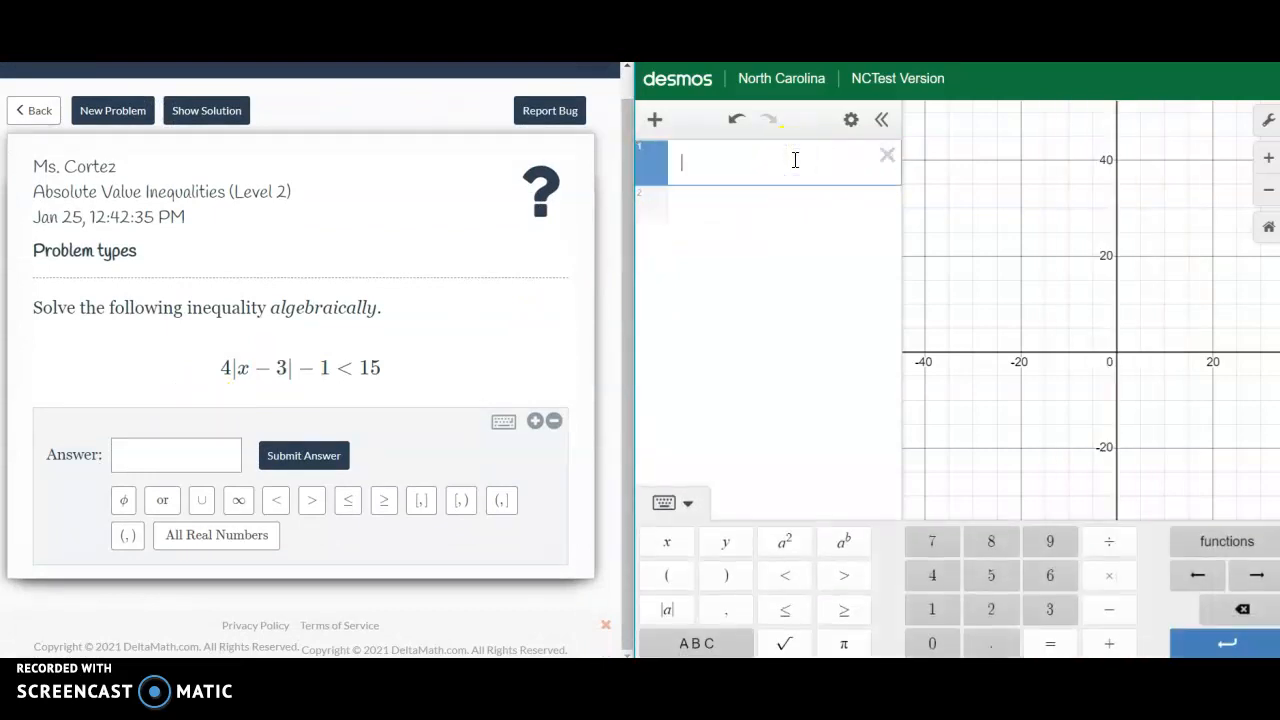
pyautogui.click(671, 612)
pyautogui.write('x-3')
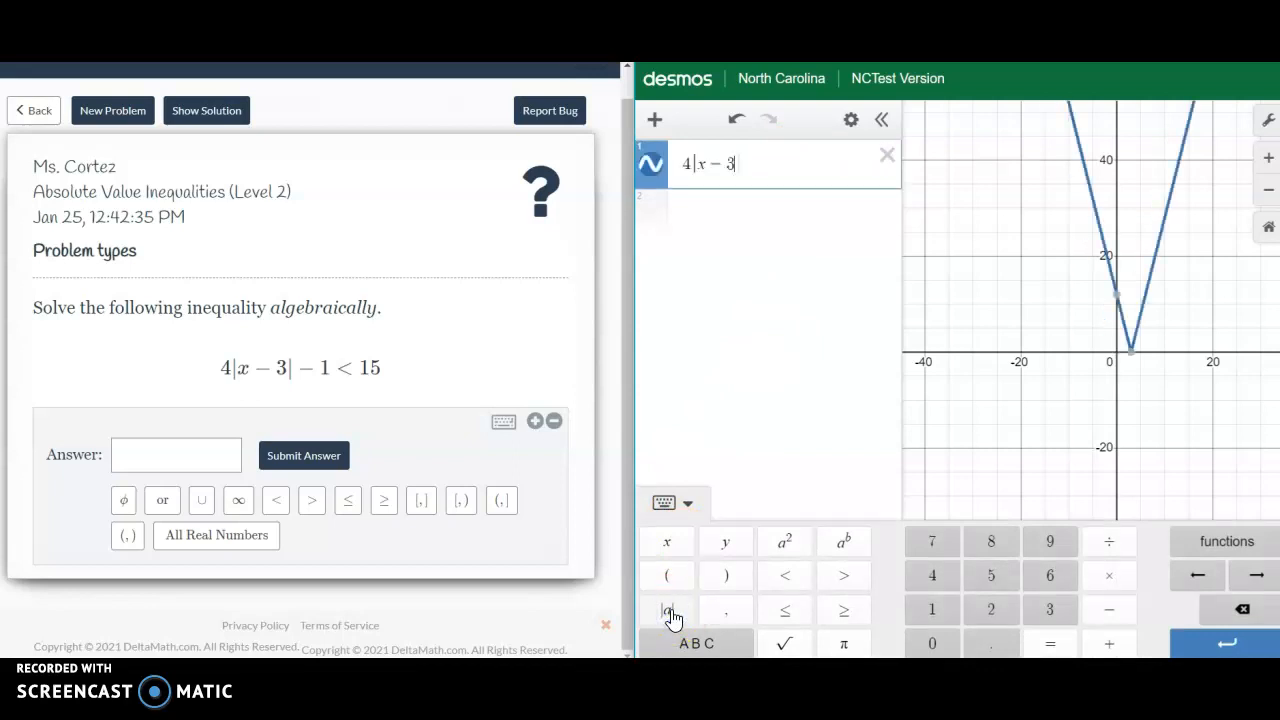
pyautogui.press('Right')
pyautogui.write('-')
pyautogui.write('1')
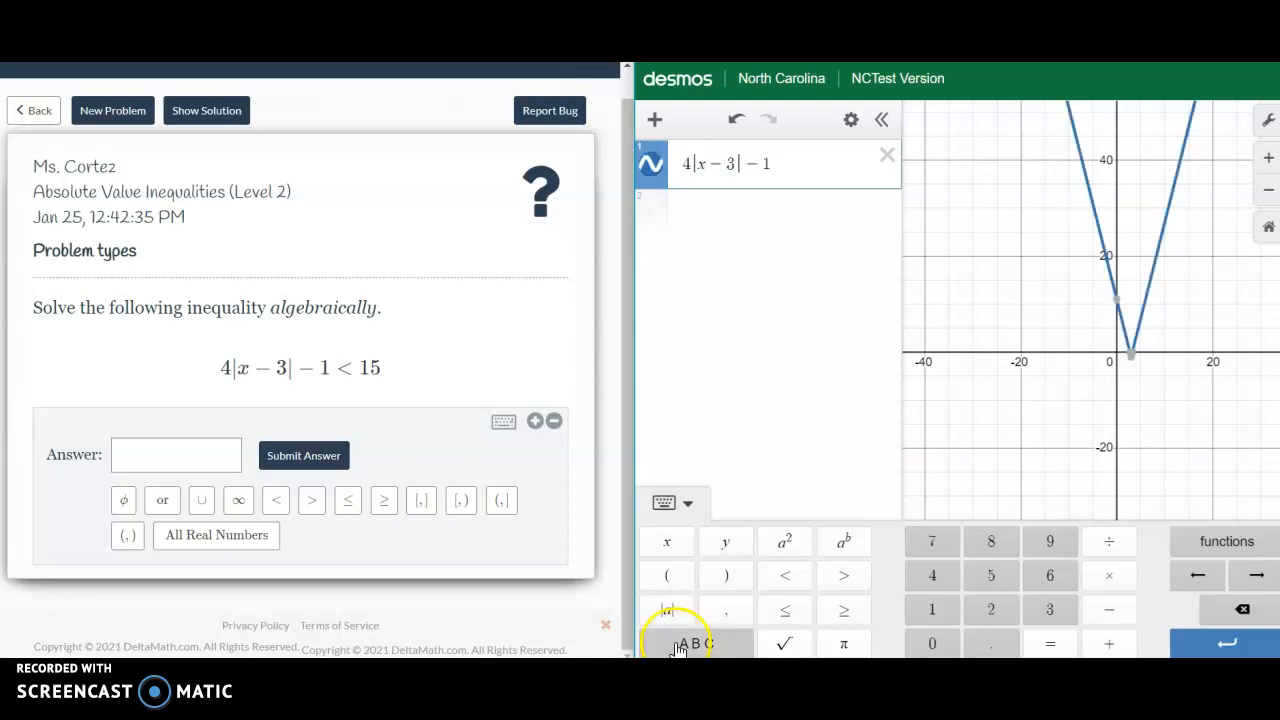
pyautogui.click(788, 577)
pyautogui.click(922, 609)
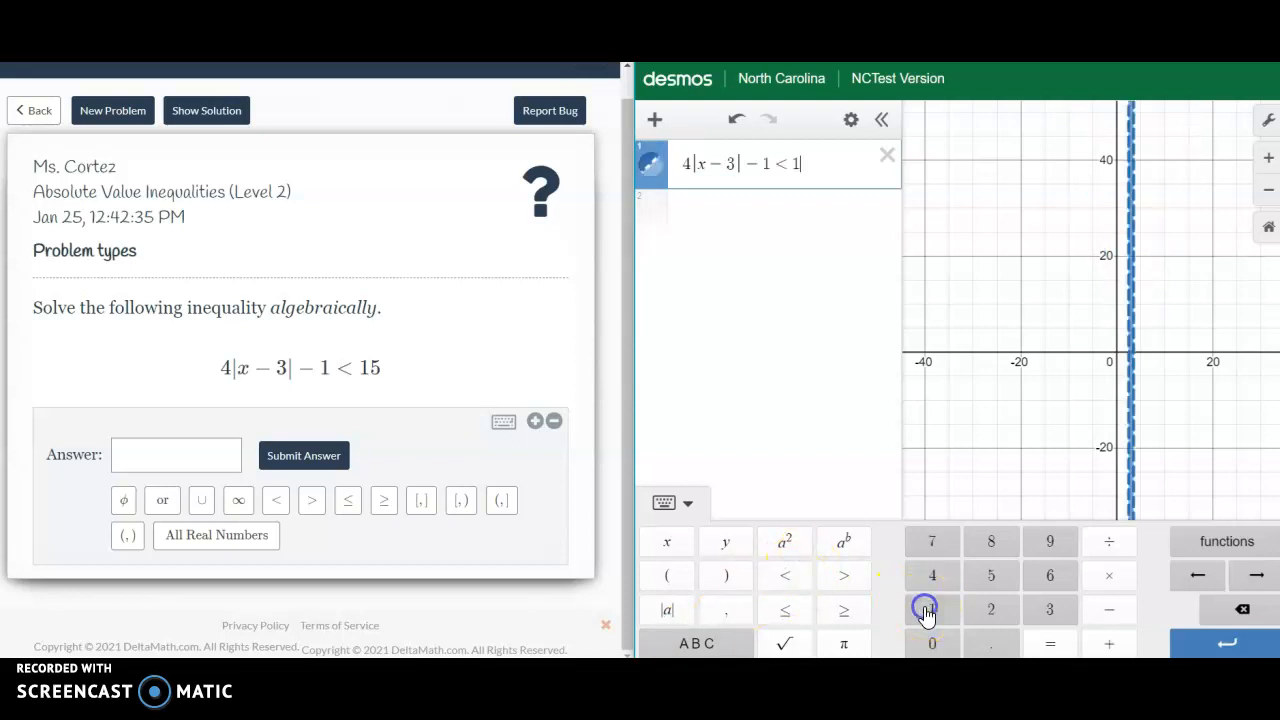
pyautogui.click(996, 572)
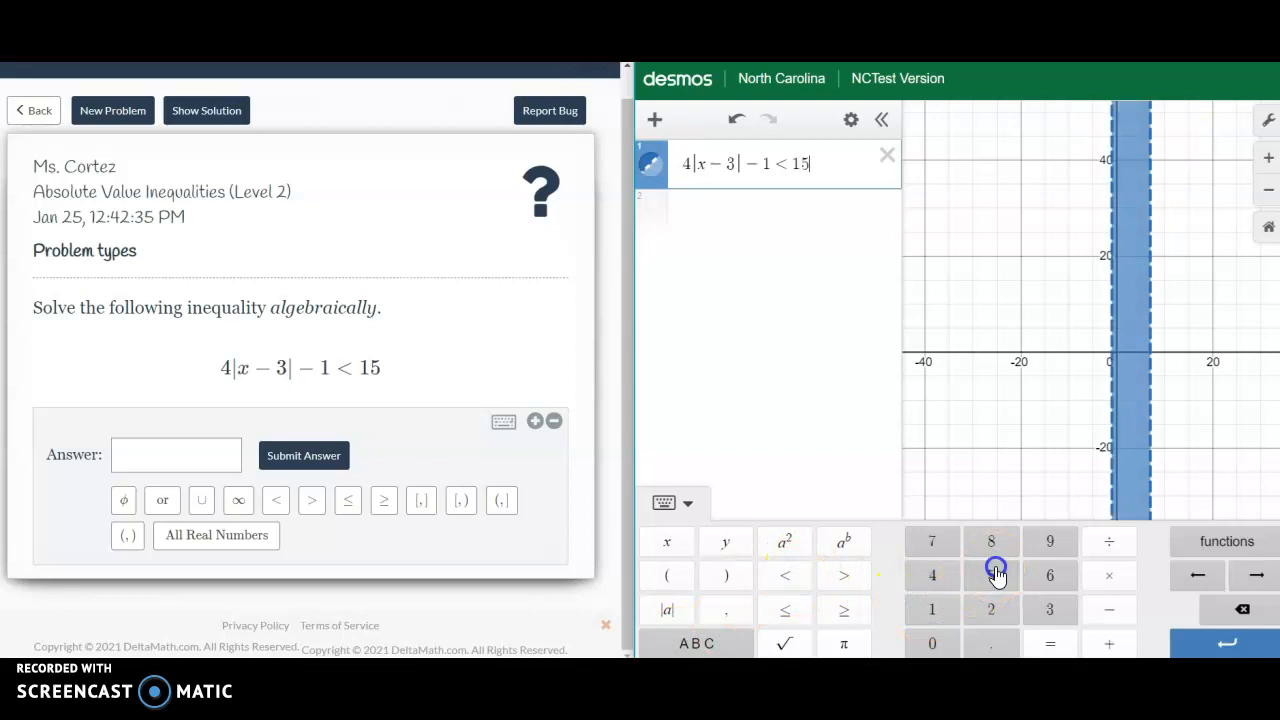
# - Locate the negative-side boundary of the shaded region on the graph and enter −1 as the start of the answer
pyautogui.click(1036, 362)
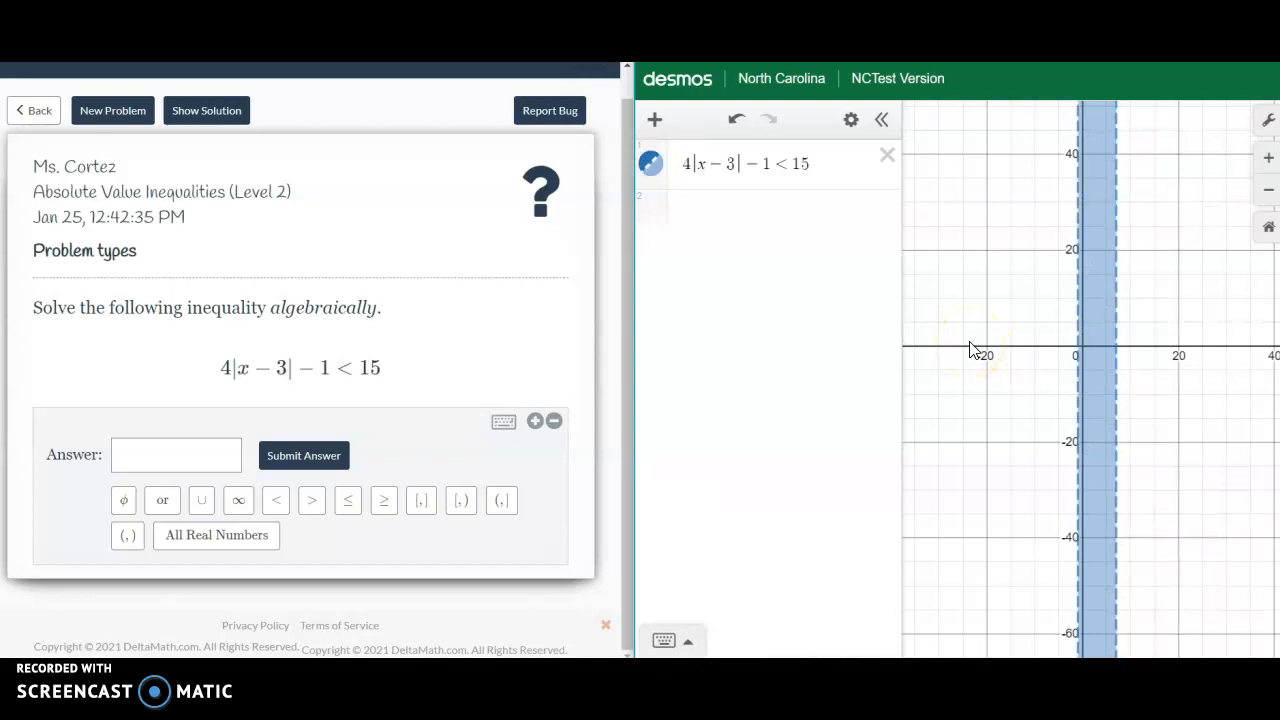
pyautogui.moveTo(1052, 349); pyautogui.dragTo(963, 382)
pyautogui.scroll(3, 987, 359)
pyautogui.scroll(2, 987, 360)
pyautogui.scroll(5, 951, 374)
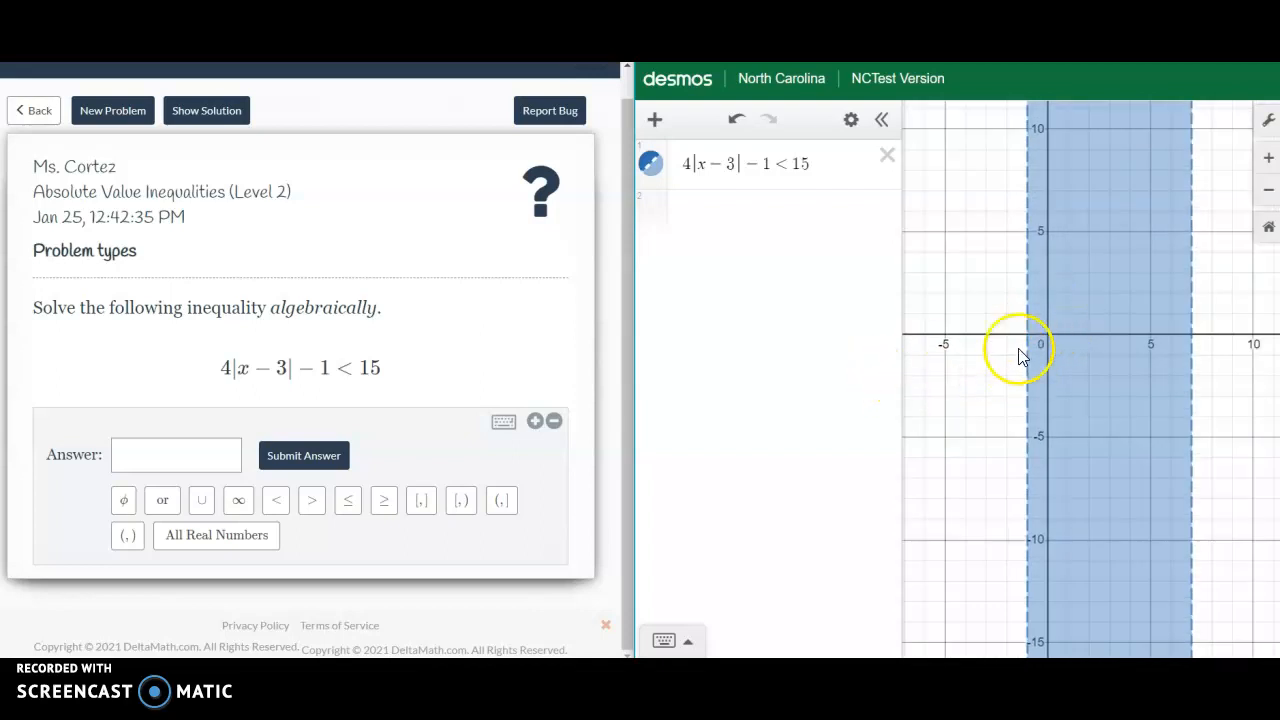
pyautogui.moveTo(1020, 343); pyautogui.dragTo(1108, 360)
pyautogui.scroll(3, 951, 357)
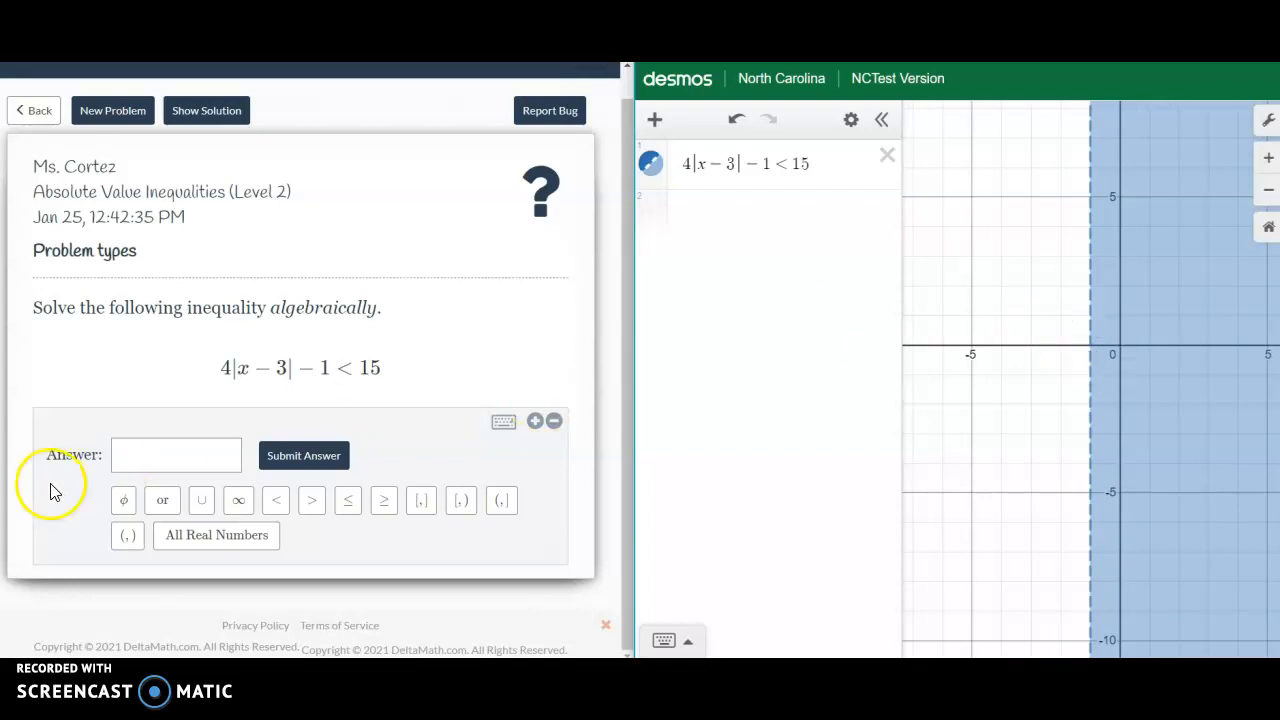
pyautogui.click(135, 457)
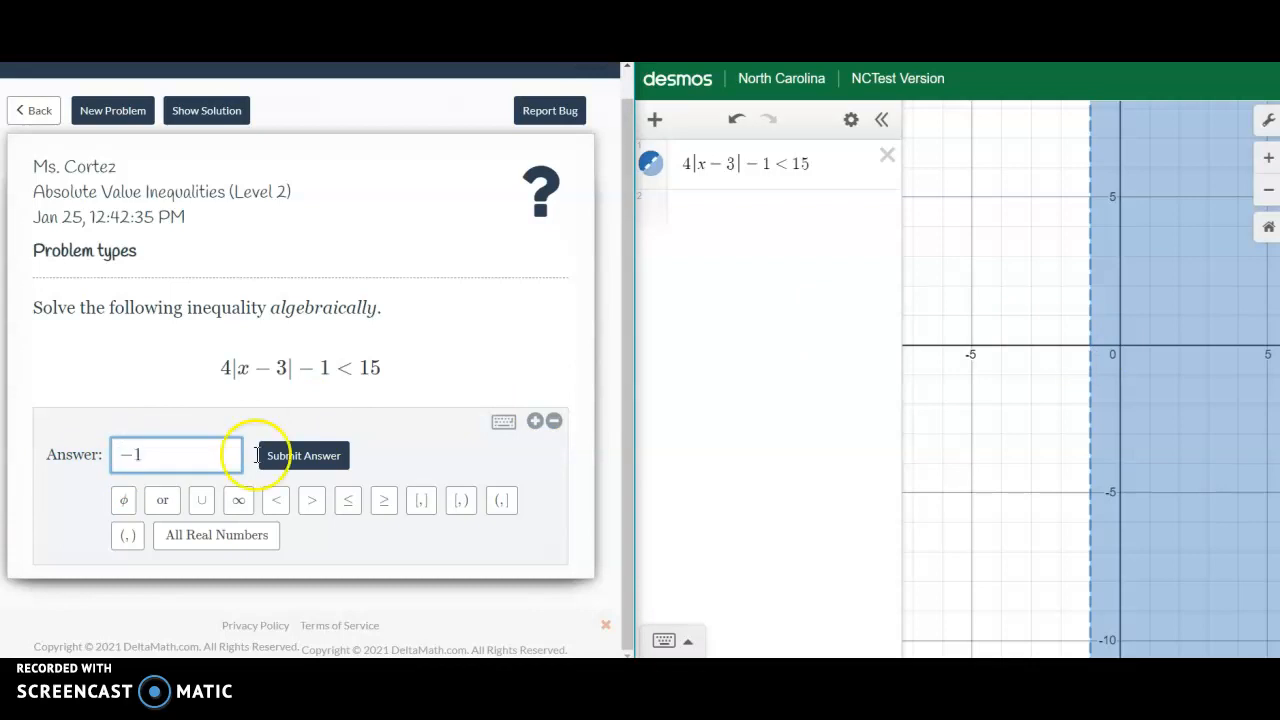
# - View both boundaries of the shaded band and extend the answer to "−1 < x <"
pyautogui.rightClick(880, 398)
pyautogui.moveTo(1033, 371); pyautogui.dragTo(941, 378)
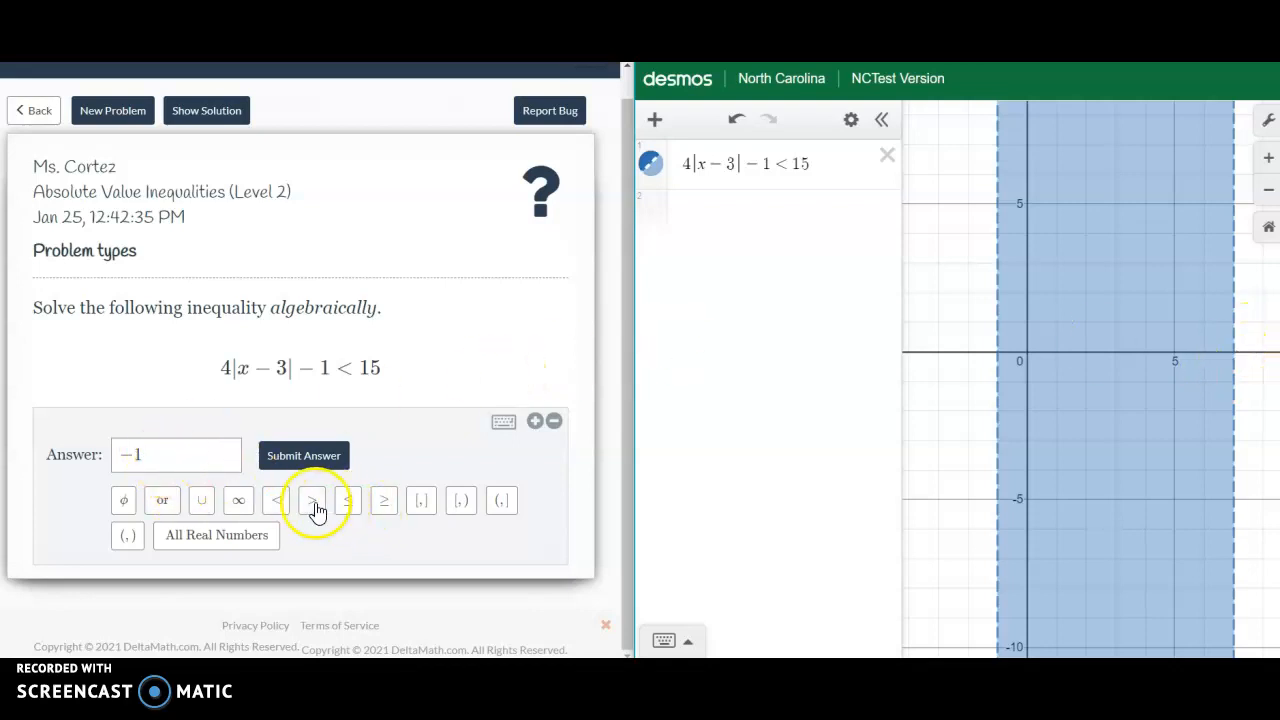
pyautogui.click(284, 511)
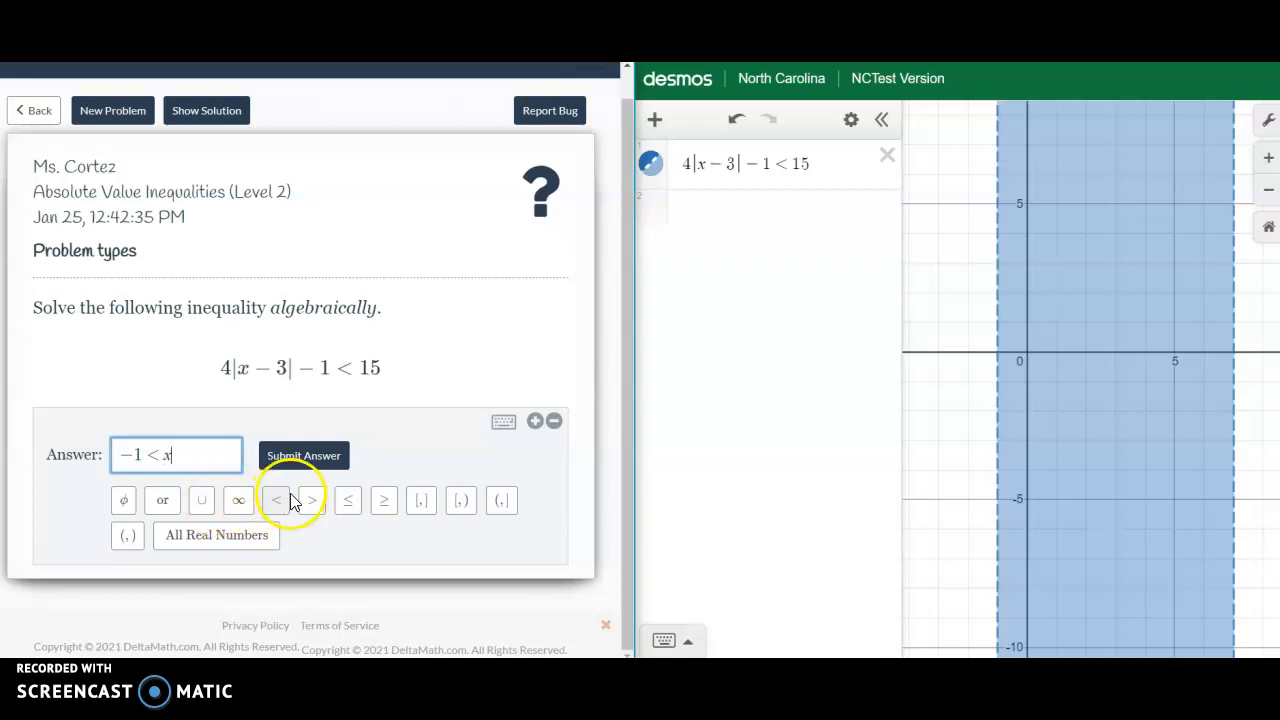
pyautogui.click(275, 502)
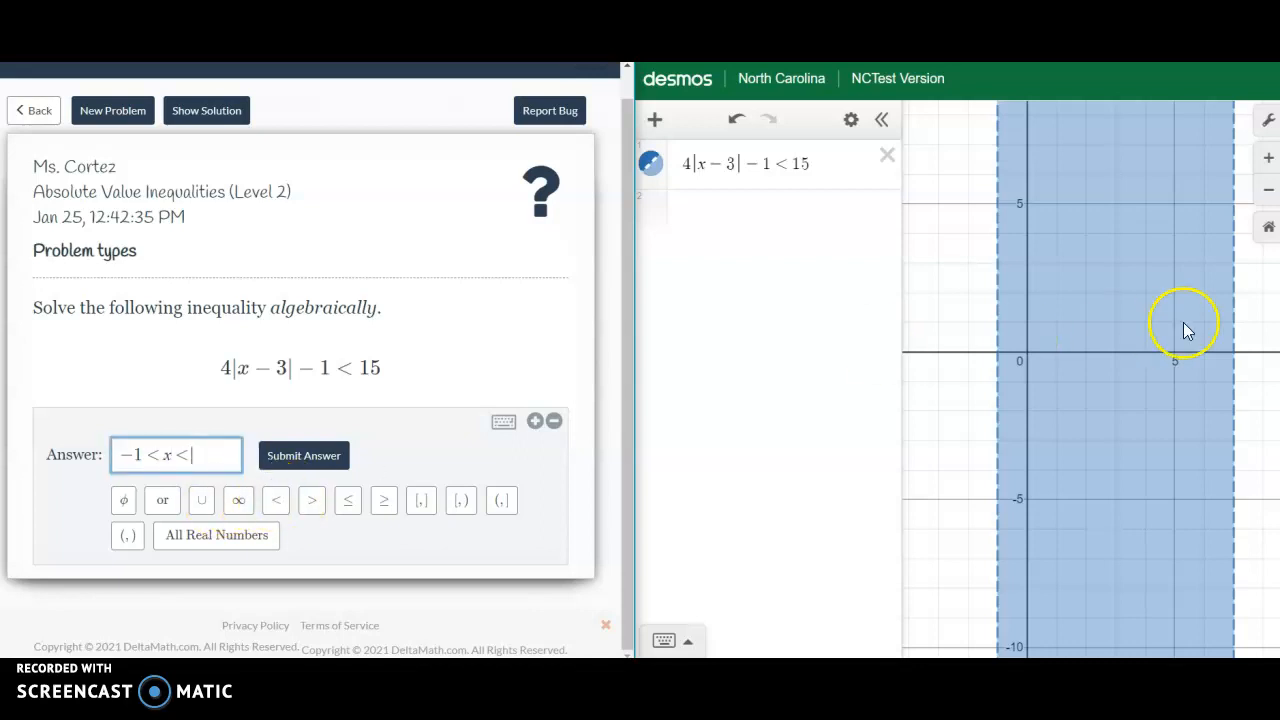
# - Locate the positive-side boundary of the shaded band and complete the answer as −1 < x < 7
pyautogui.moveTo(1260, 354); pyautogui.dragTo(1143, 363)
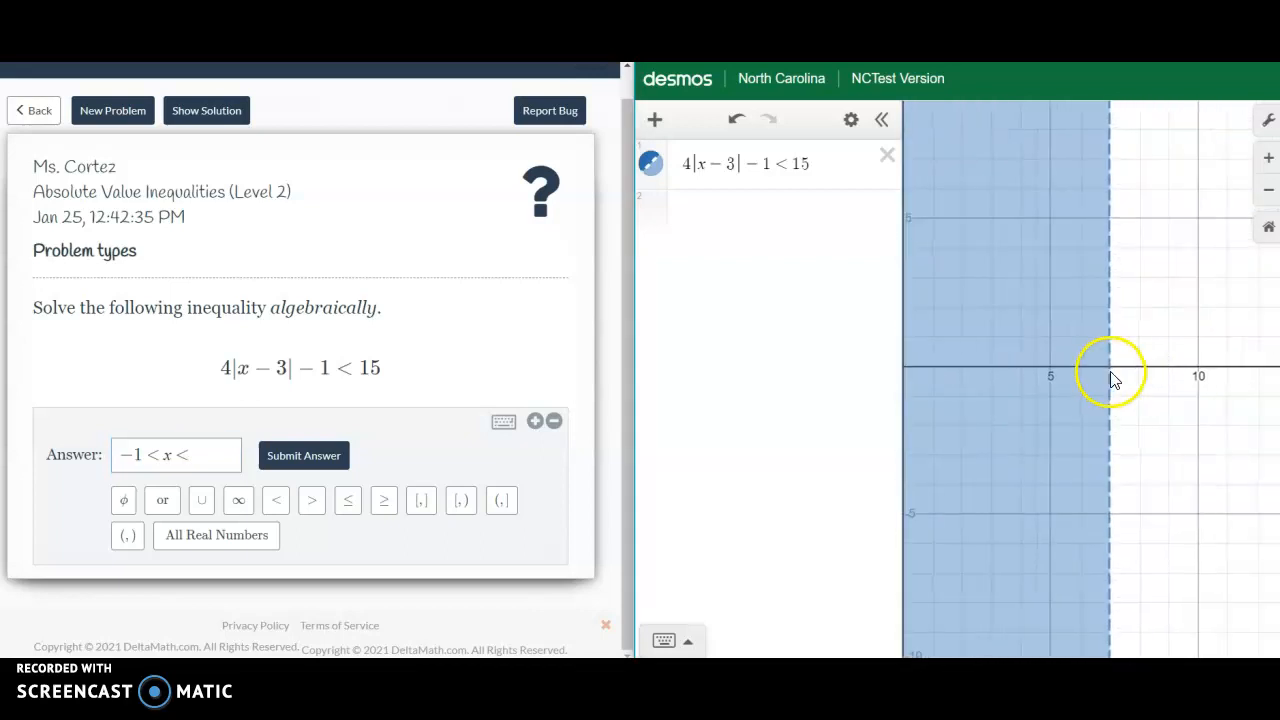
pyautogui.scroll(3, 1112, 378)
pyautogui.scroll(-4, 1110, 367)
pyautogui.scroll(-1, 1108, 357)
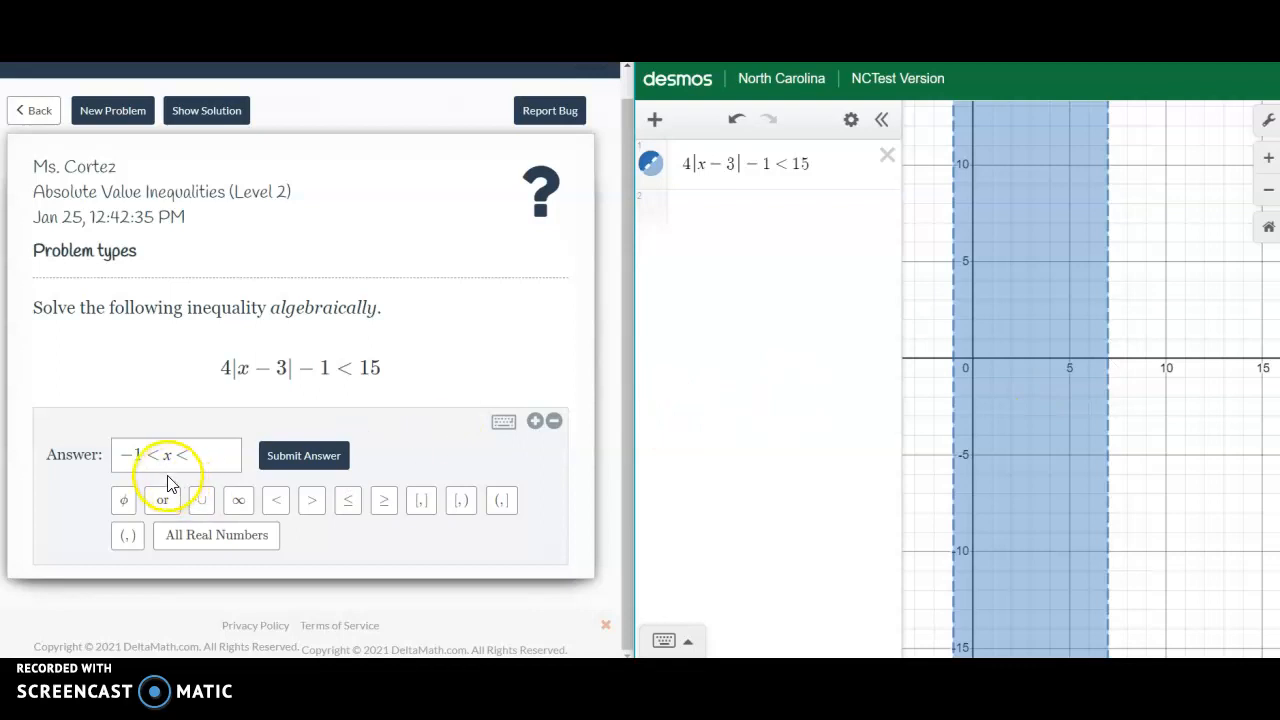
pyautogui.click(216, 451)
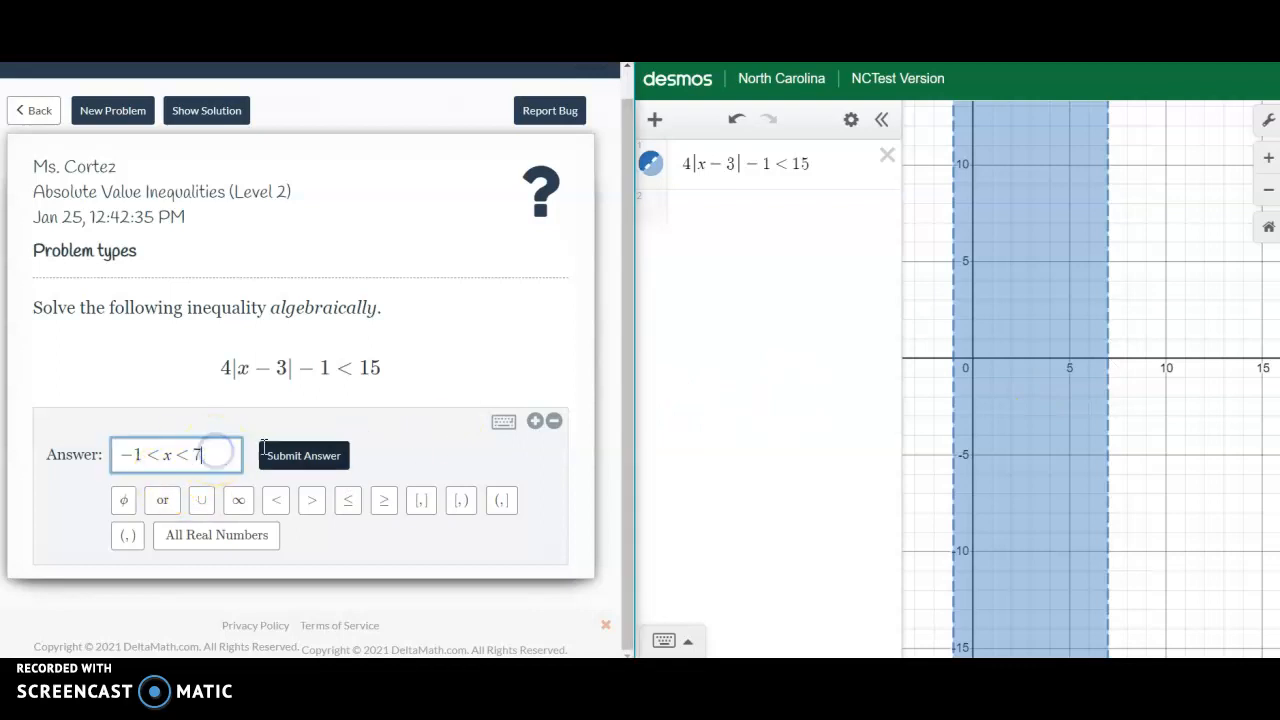
# - Submit the answer −1 < x < 7 and generate a new problem of the same type
pyautogui.click(304, 452)
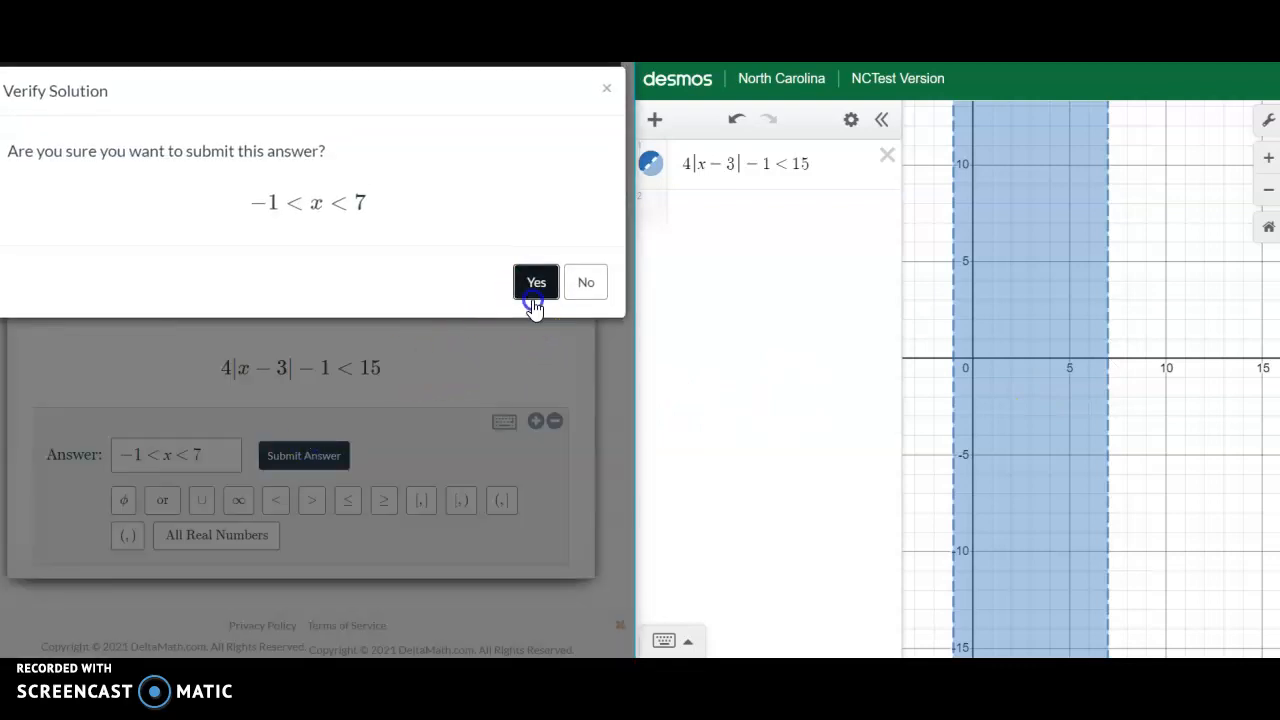
pyautogui.click(535, 294)
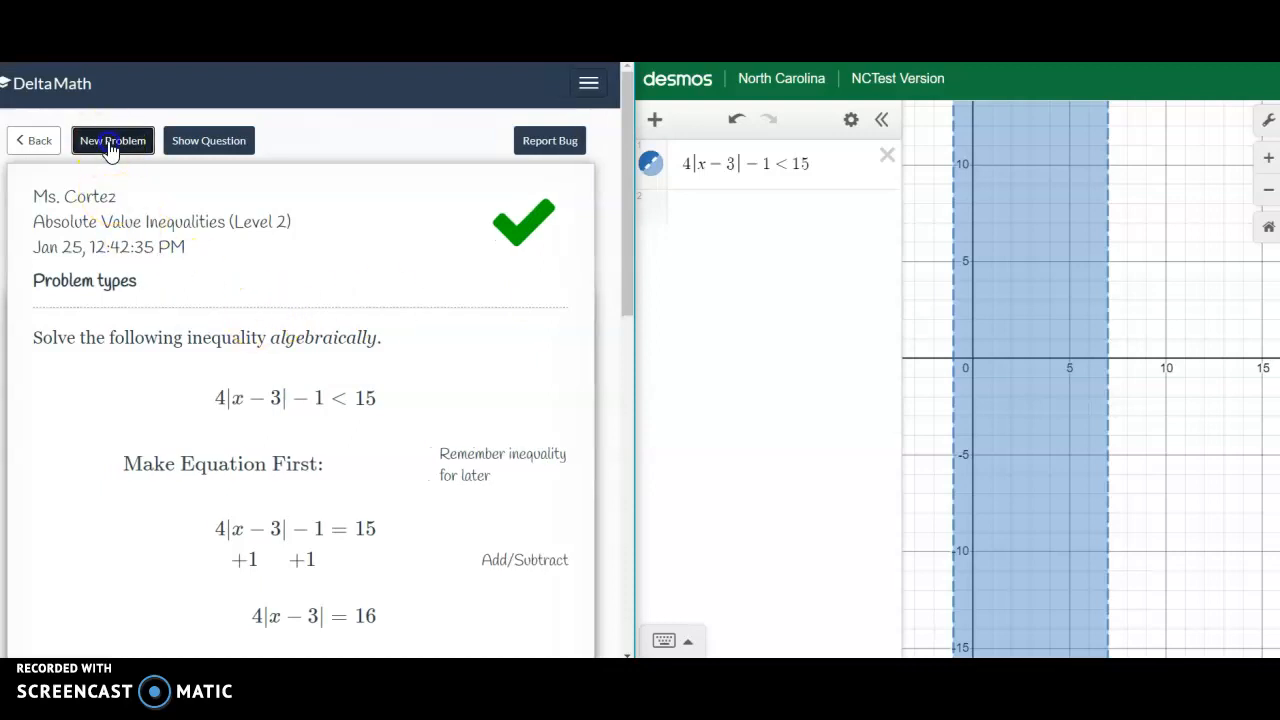
pyautogui.click(112, 145)
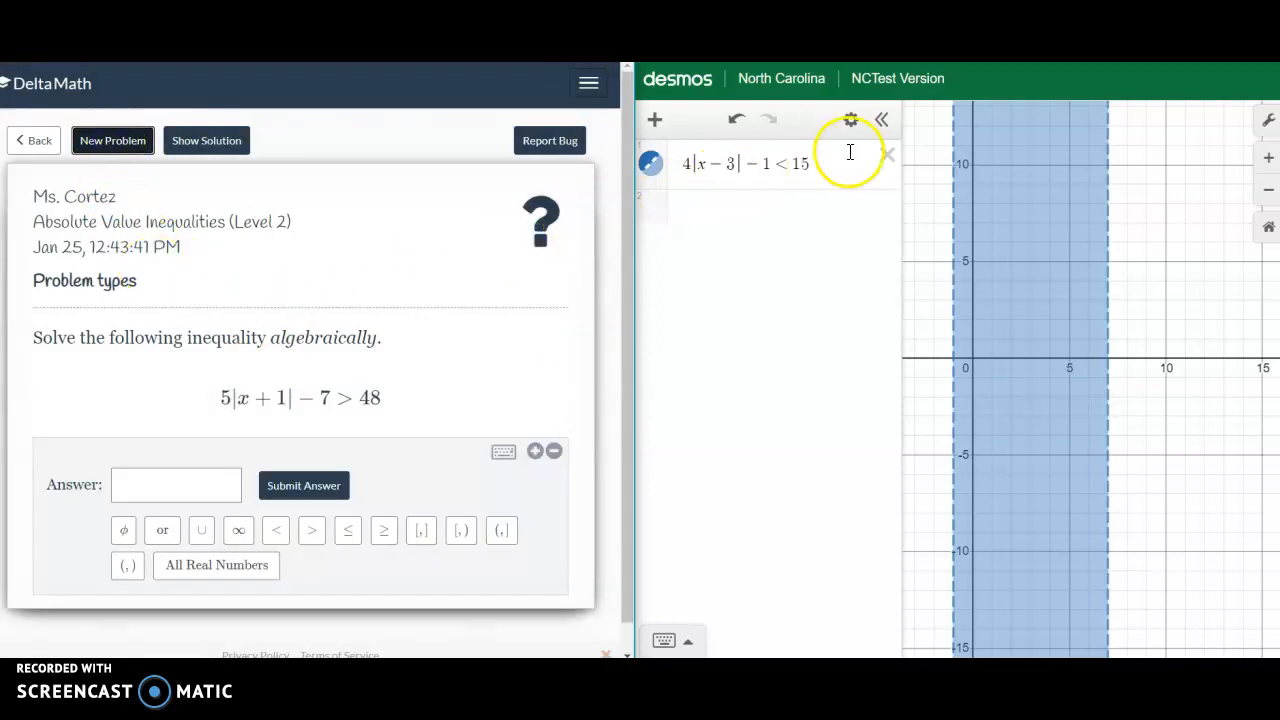
# - Replace the graphed inequality with 5|x + 1| − 7 > 48
pyautogui.click(802, 168)
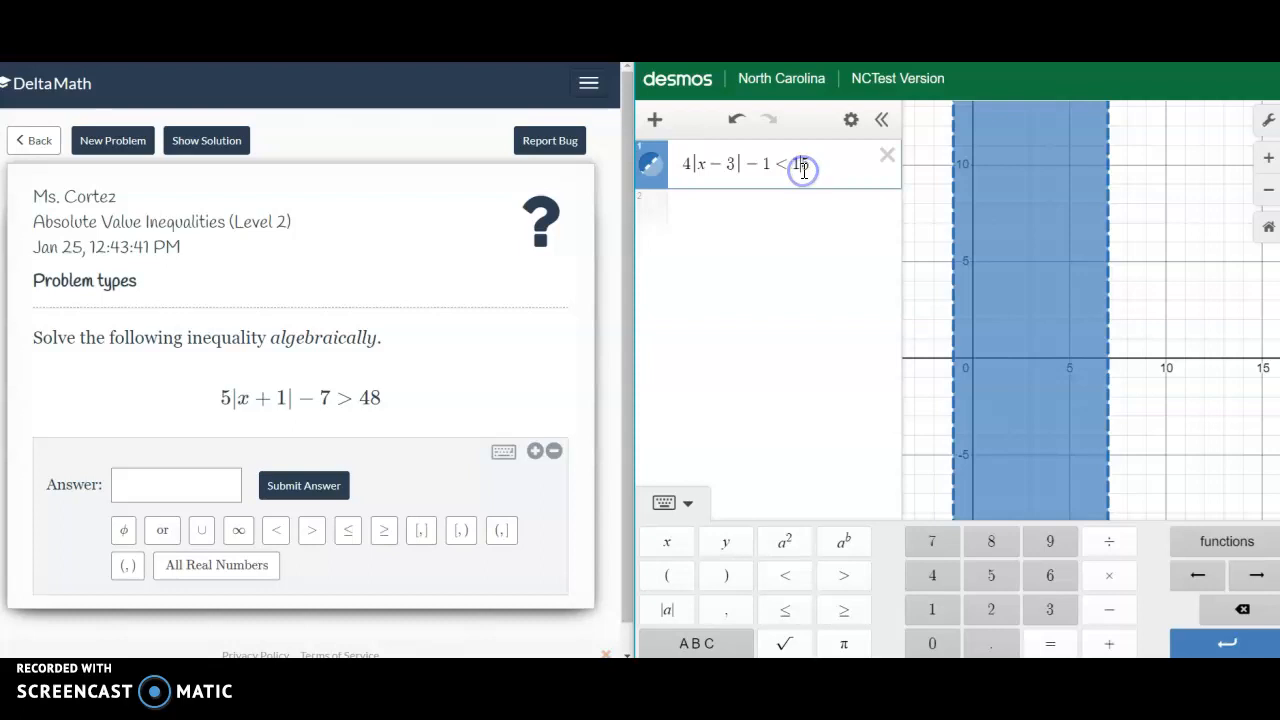
pyautogui.moveTo(803, 170); pyautogui.dragTo(685, 165)
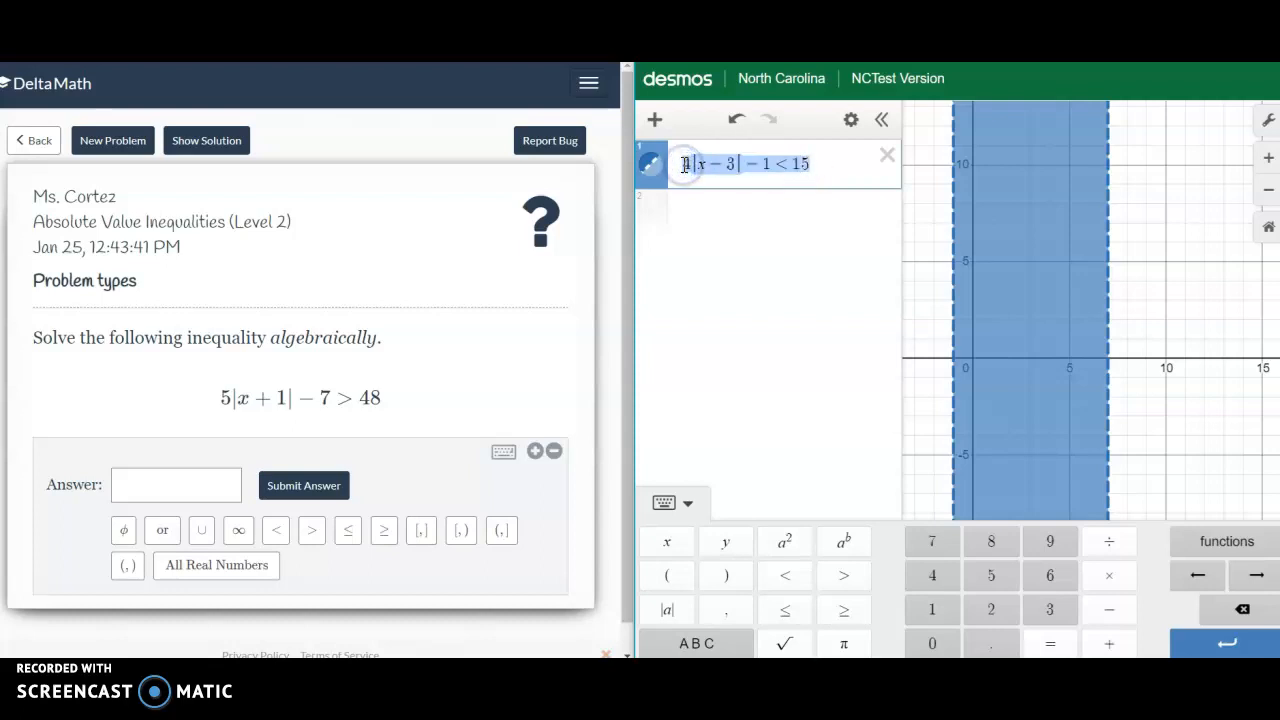
pyautogui.press('BackSpace')
pyautogui.write('5')
pyautogui.click(666, 612)
pyautogui.write('x+1')
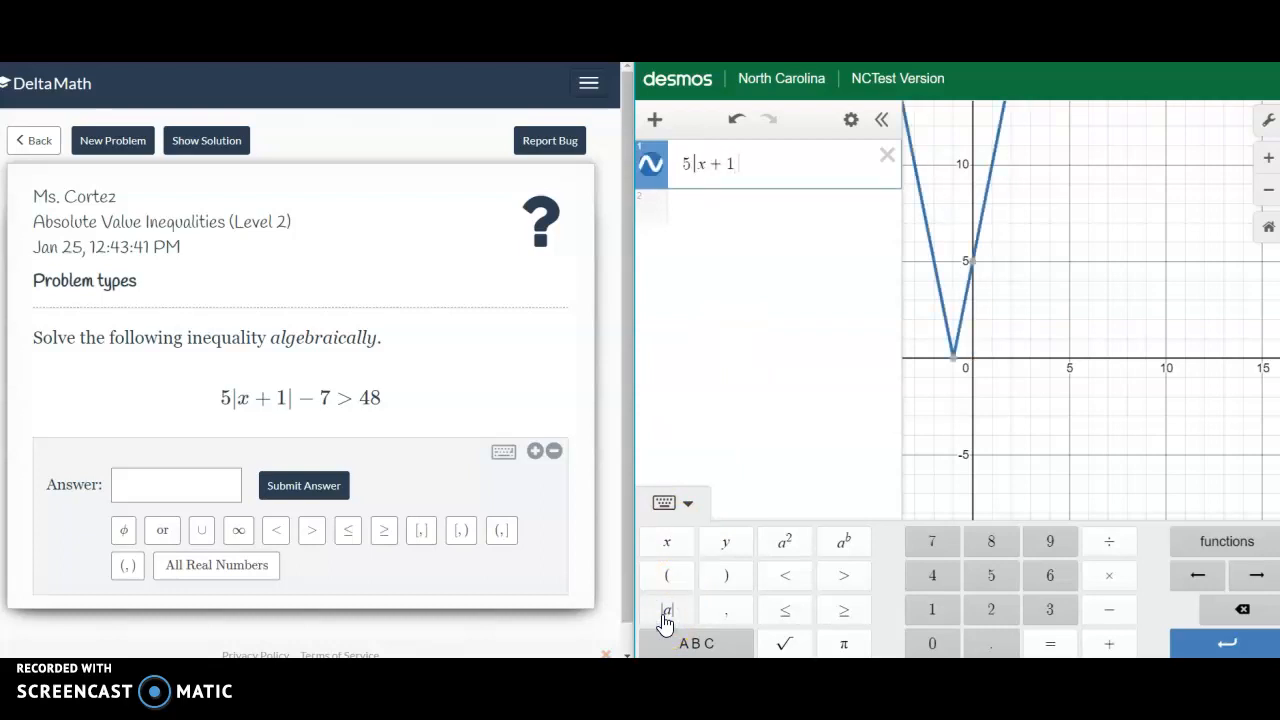
pyautogui.write('-7')
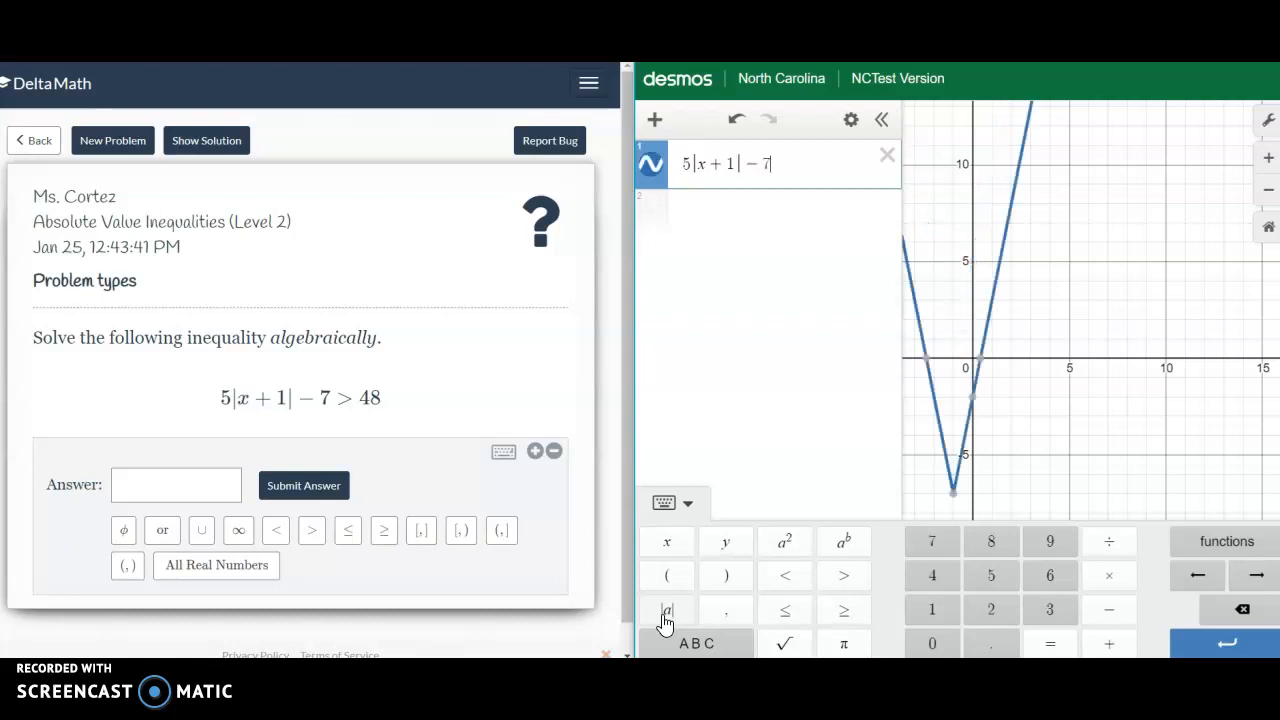
pyautogui.click(840, 575)
pyautogui.write('48')
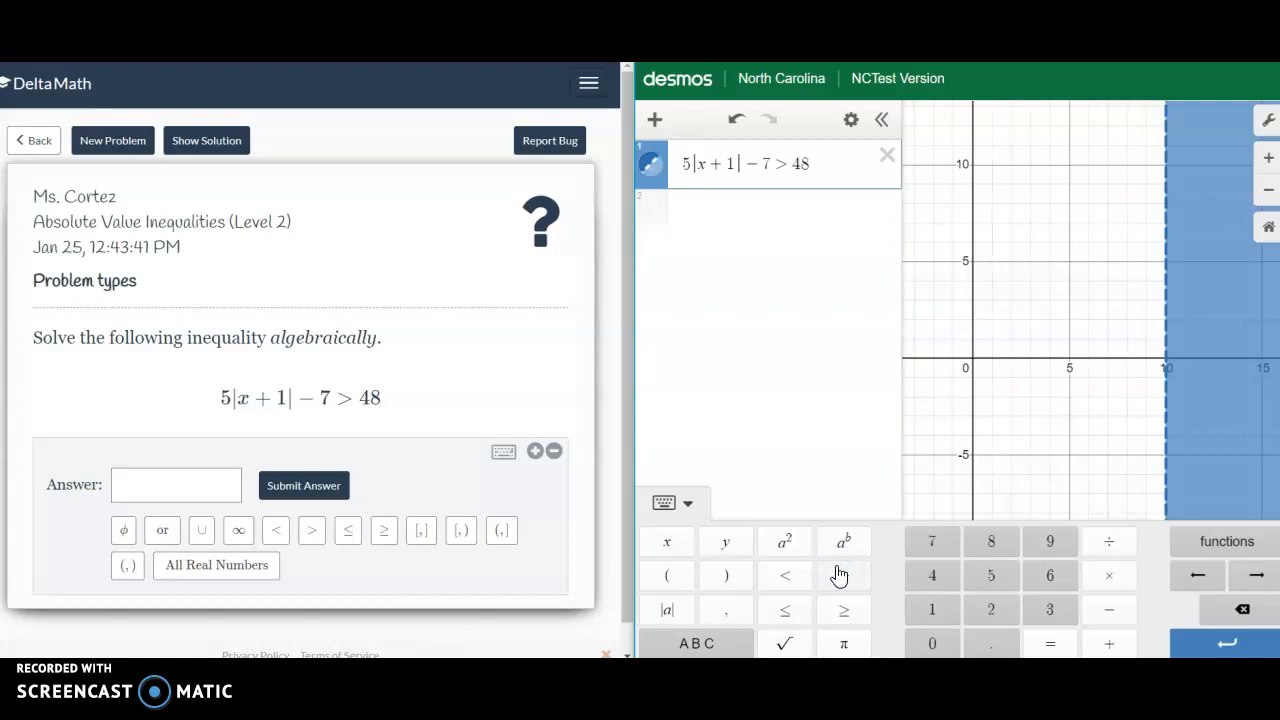
# - Locate the boundary of the negative-side shaded region on the graph and enter x < −12 as the first part of the answer
pyautogui.rightClick(1036, 434)
pyautogui.click(1051, 471)
pyautogui.scroll(-6, 1052, 472)
pyautogui.moveTo(1053, 474); pyautogui.dragTo(1114, 450)
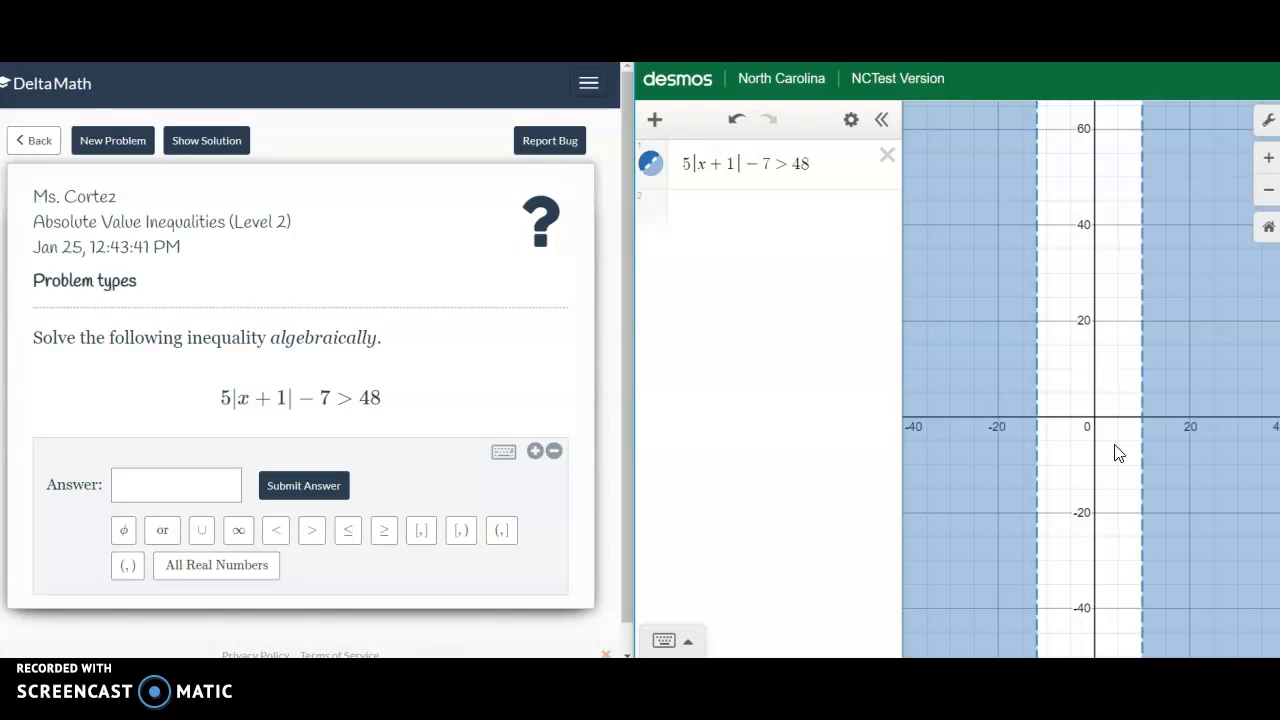
pyautogui.scroll(5, 1128, 380)
pyautogui.moveTo(1048, 380)
pyautogui.mouseDown()
pyautogui.moveTo(1178, 336)
pyautogui.moveTo(1168, 325)
pyautogui.moveTo(1241, 336)
pyautogui.mouseUp()
pyautogui.scroll(3, 1178, 336)
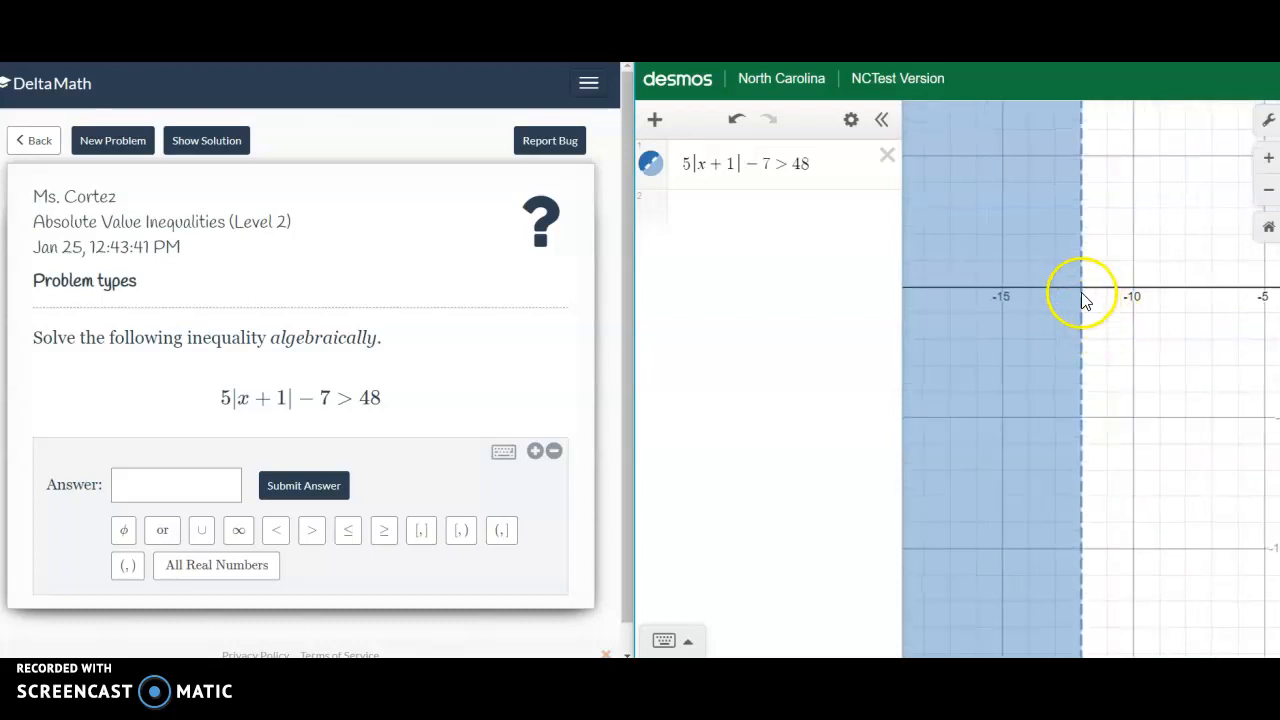
pyautogui.click(164, 485)
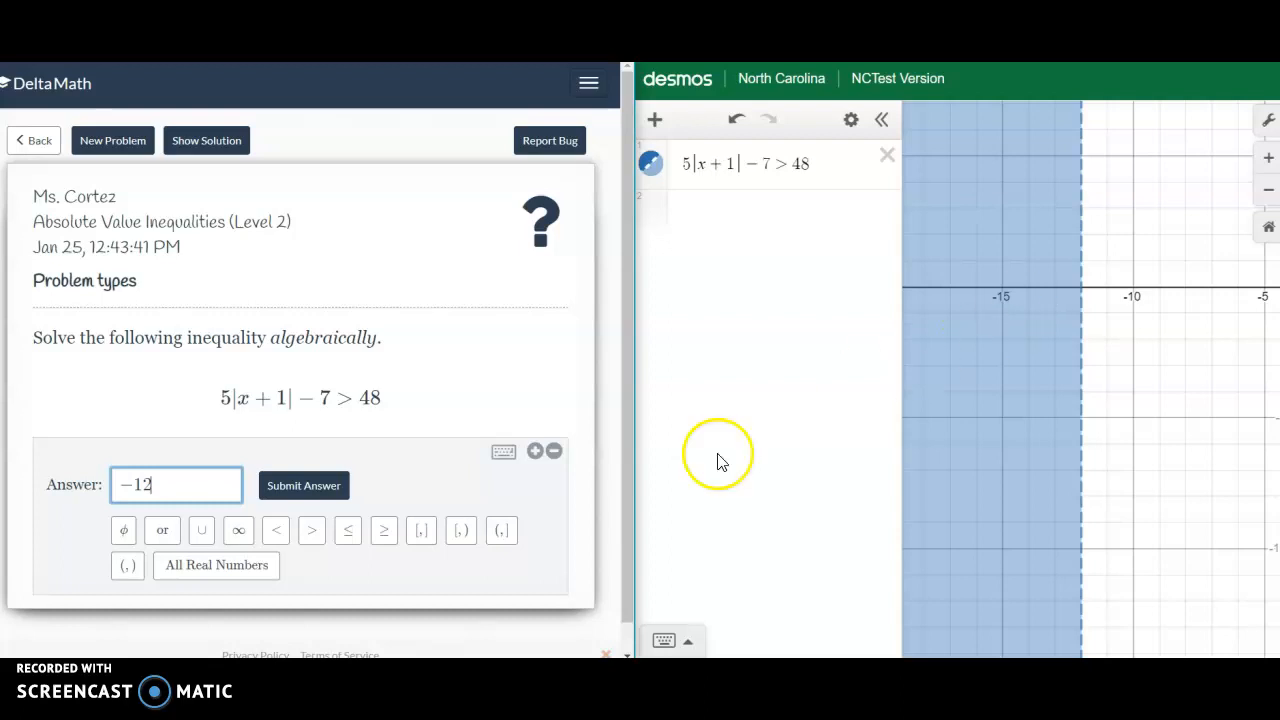
pyautogui.click(311, 540)
pyautogui.write('x')
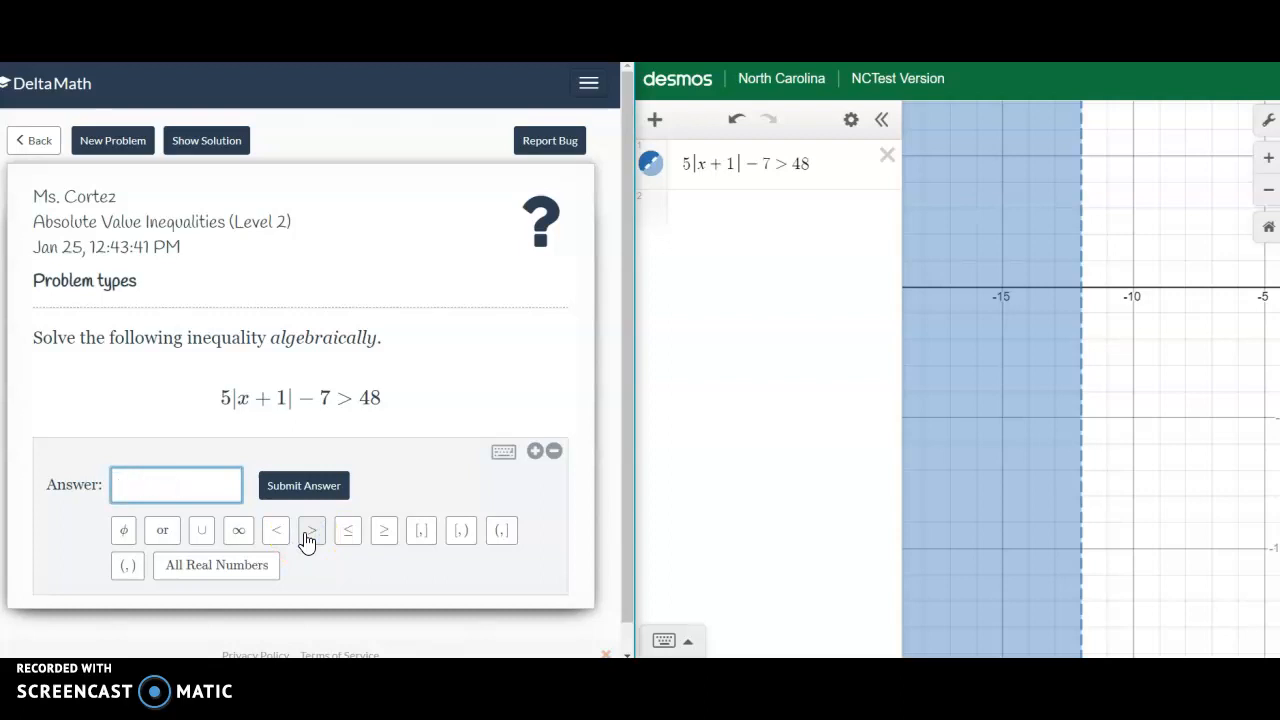
pyautogui.click(266, 534)
# - Locate the boundary of the positive-side shaded region on the graph and complete the answer as x < −12 or x > 10
pyautogui.moveTo(1149, 329)
pyautogui.mouseDown()
pyautogui.moveTo(1034, 337)
pyautogui.moveTo(1045, 350)
pyautogui.moveTo(990, 355)
pyautogui.mouseUp()
pyautogui.moveTo(1217, 375); pyautogui.dragTo(1014, 351)
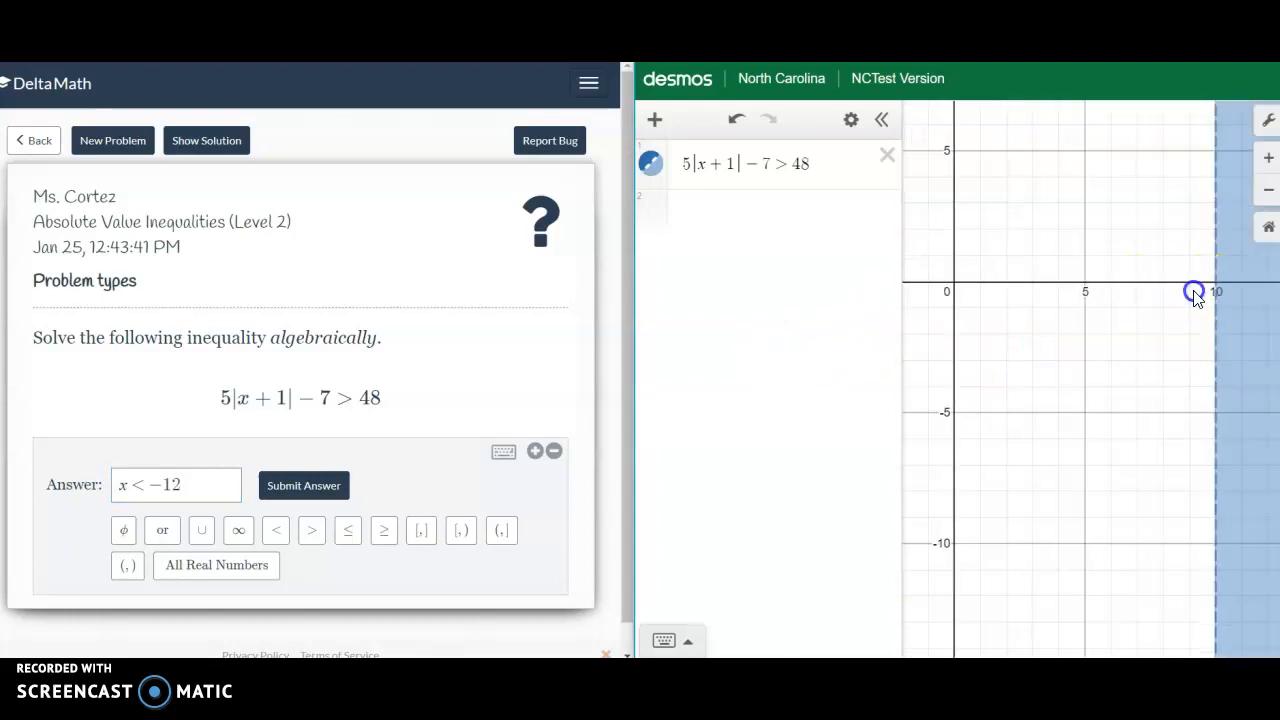
pyautogui.moveTo(1194, 294); pyautogui.dragTo(988, 331)
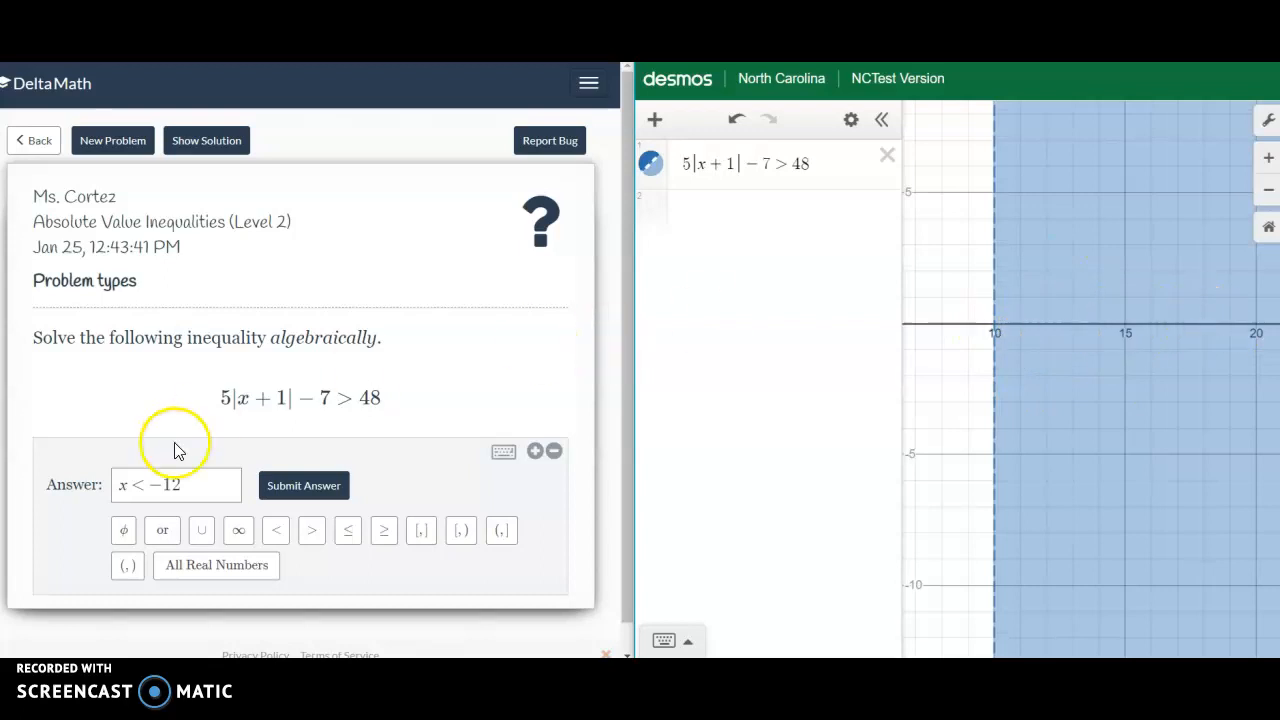
pyautogui.click(195, 484)
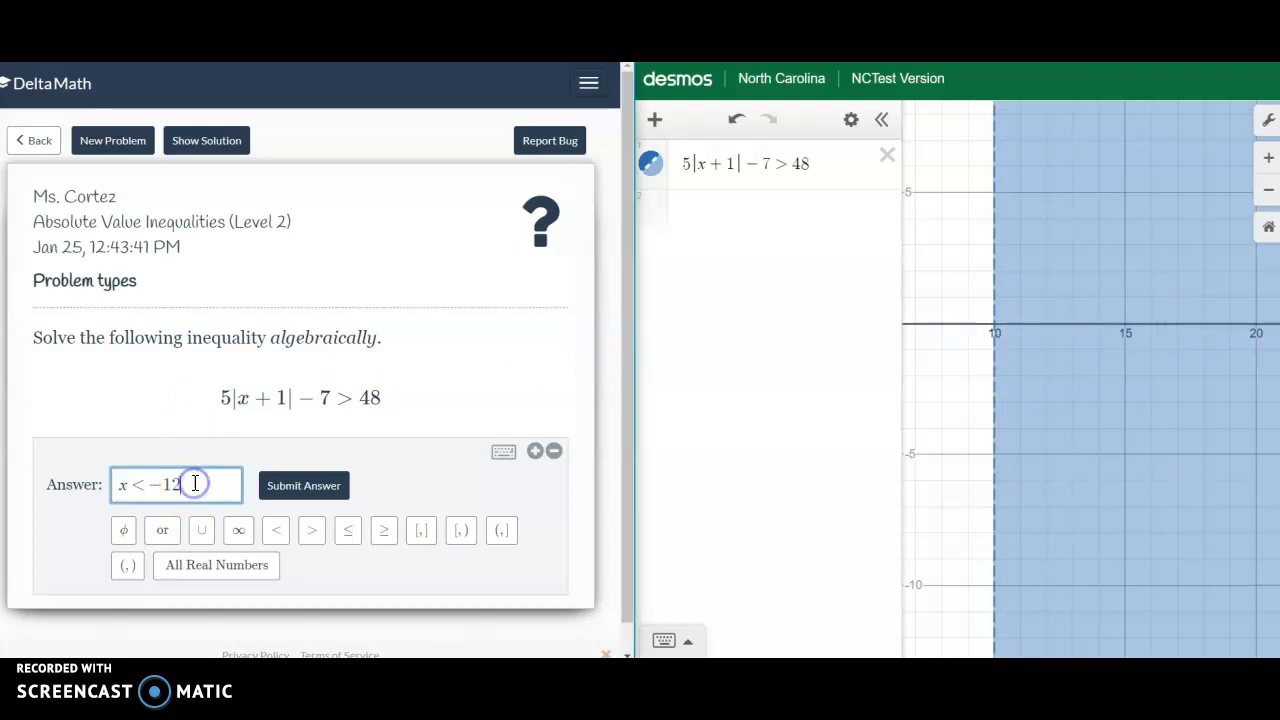
pyautogui.click(160, 535)
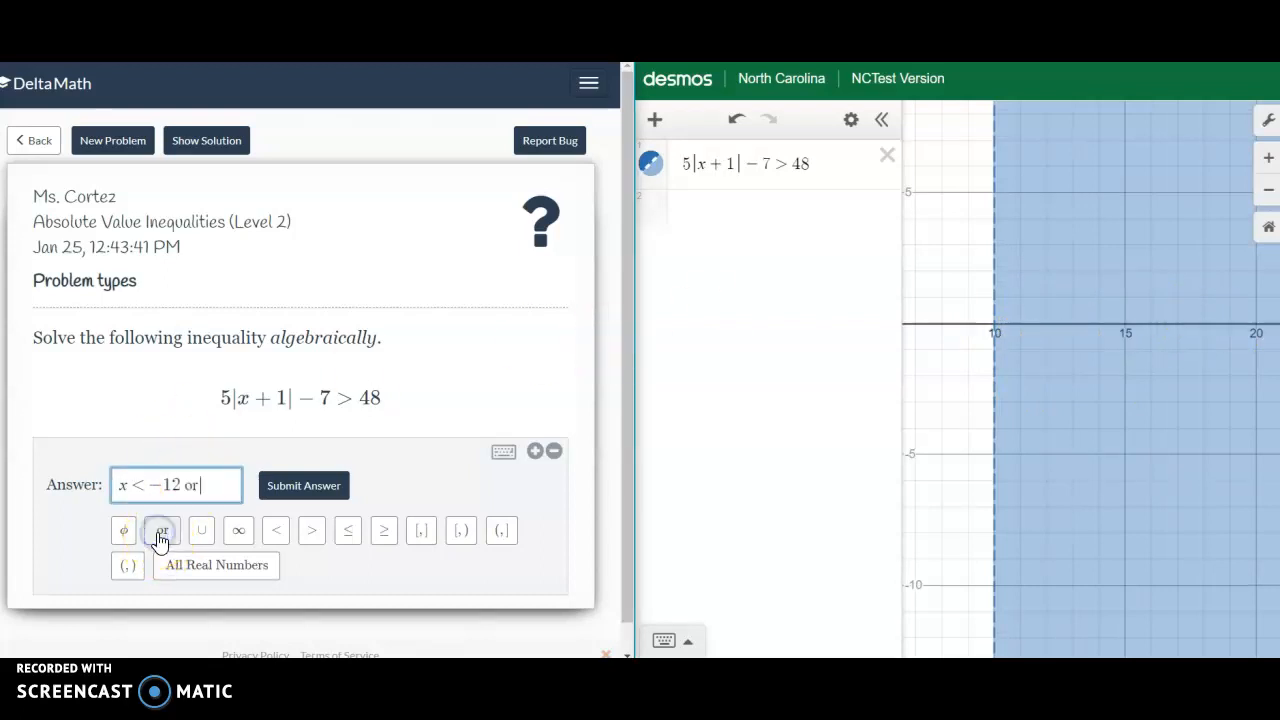
pyautogui.write('x')
pyautogui.click(307, 531)
pyautogui.write('10')
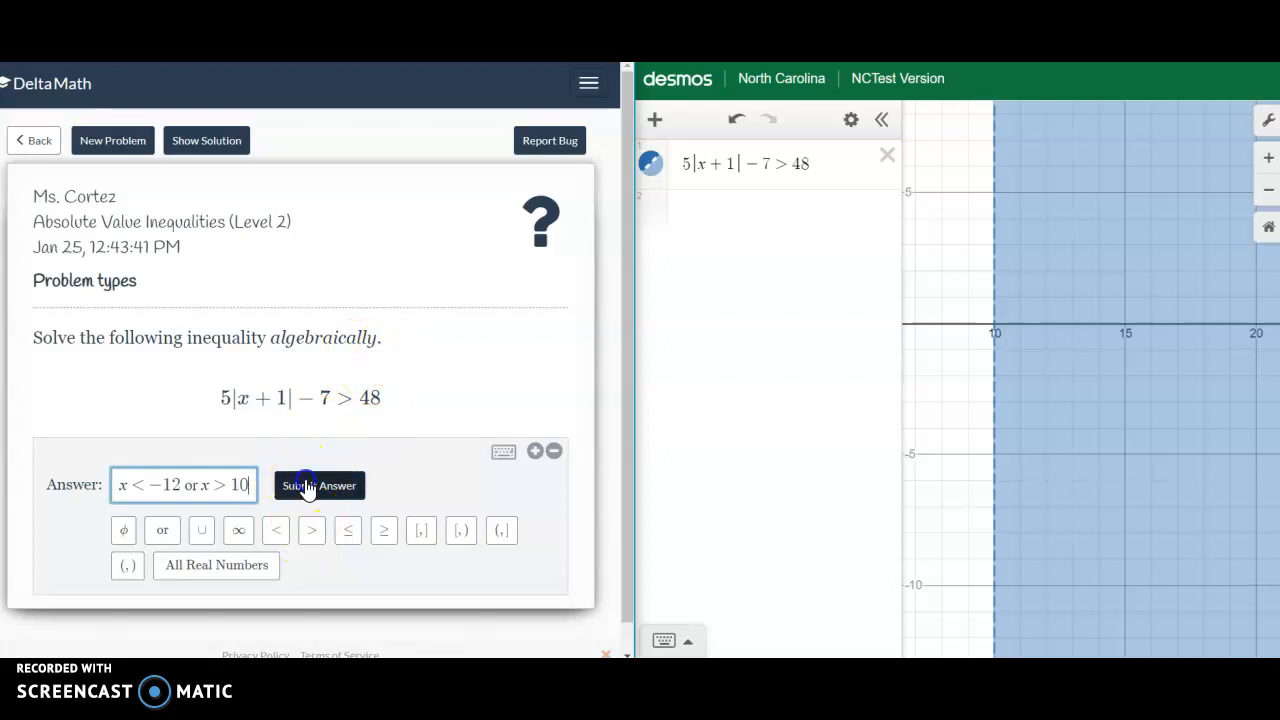
# - Submit the answer x < −12 or x > 10 and open an Absolute Value Inequalities (Level 3) problem
pyautogui.click(307, 487)
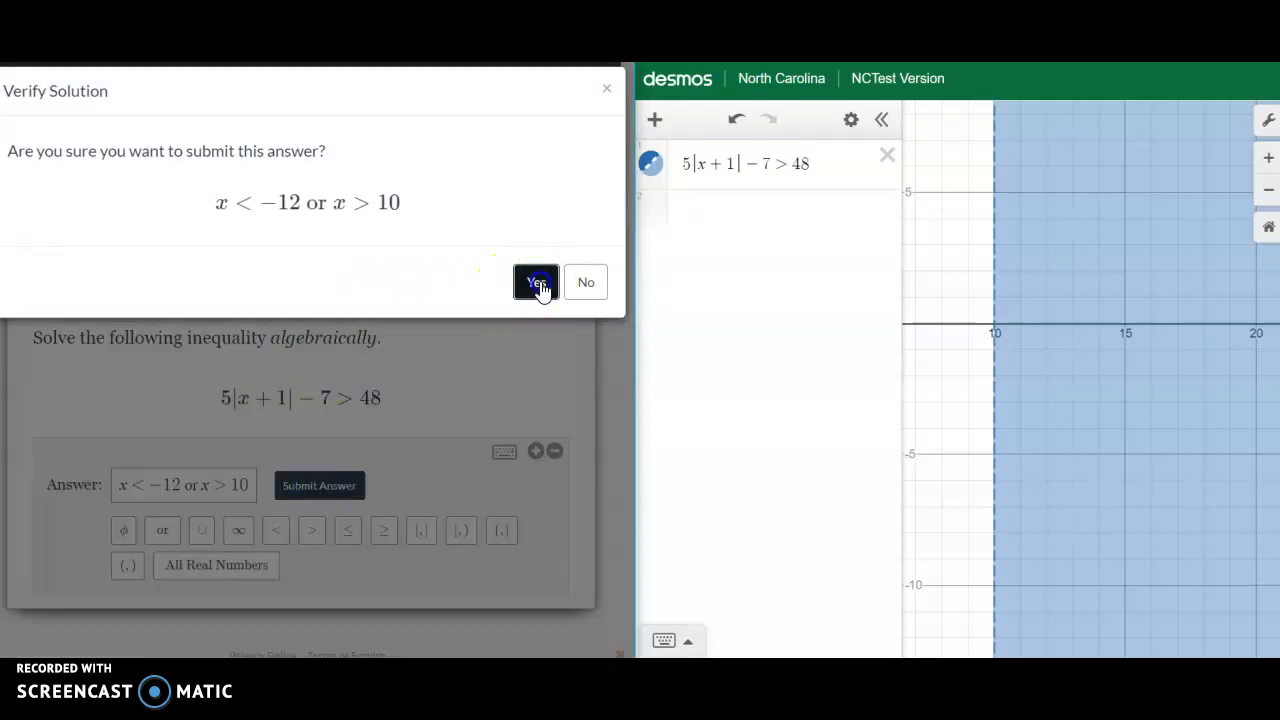
pyautogui.click(537, 282)
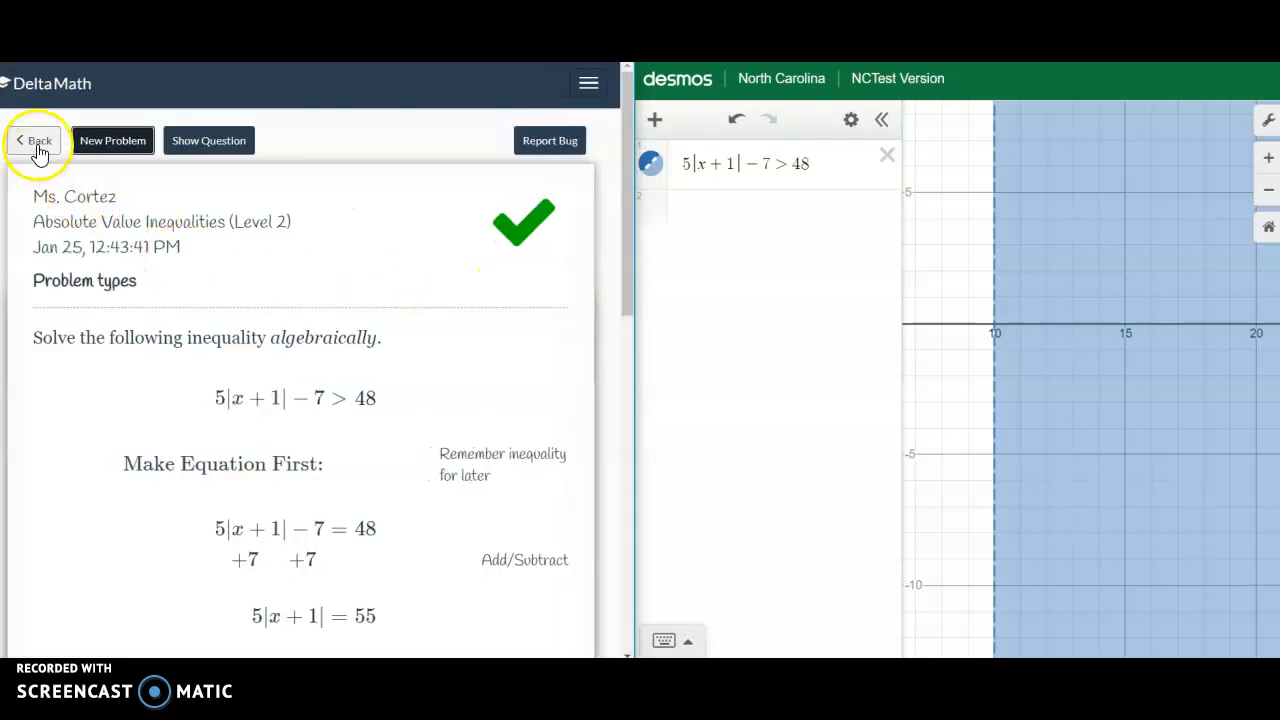
pyautogui.click(36, 144)
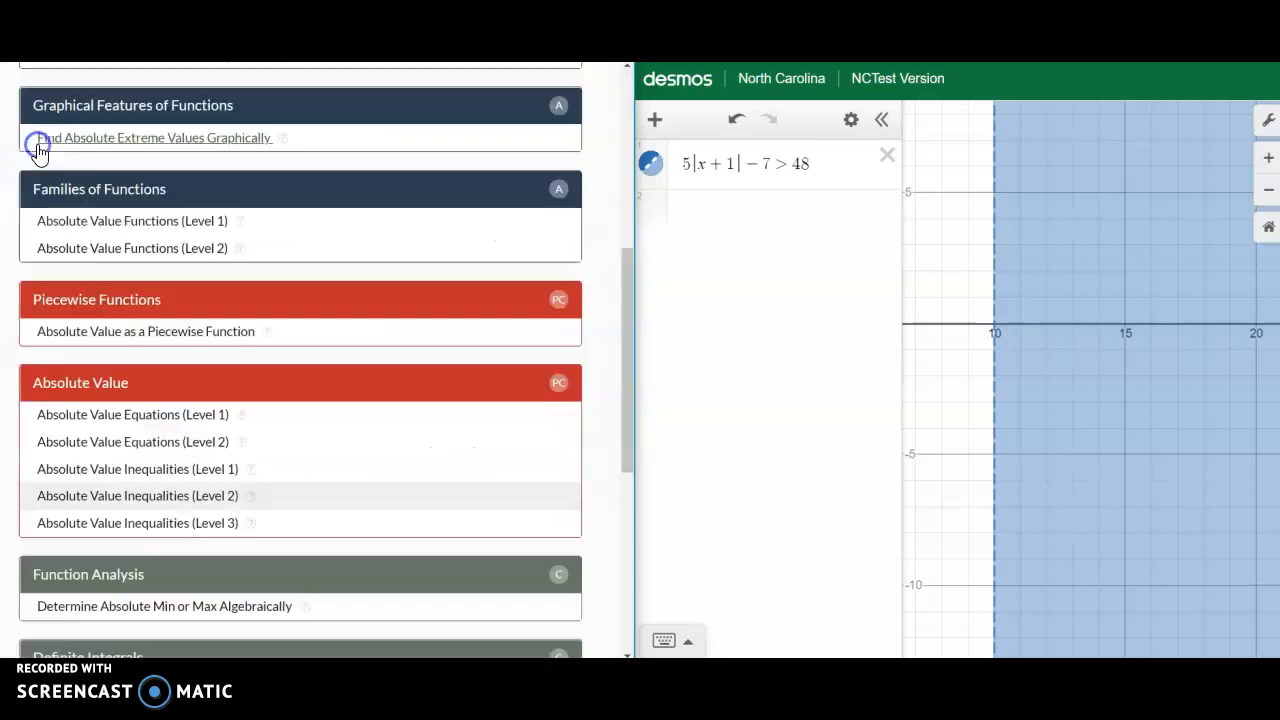
pyautogui.click(130, 522)
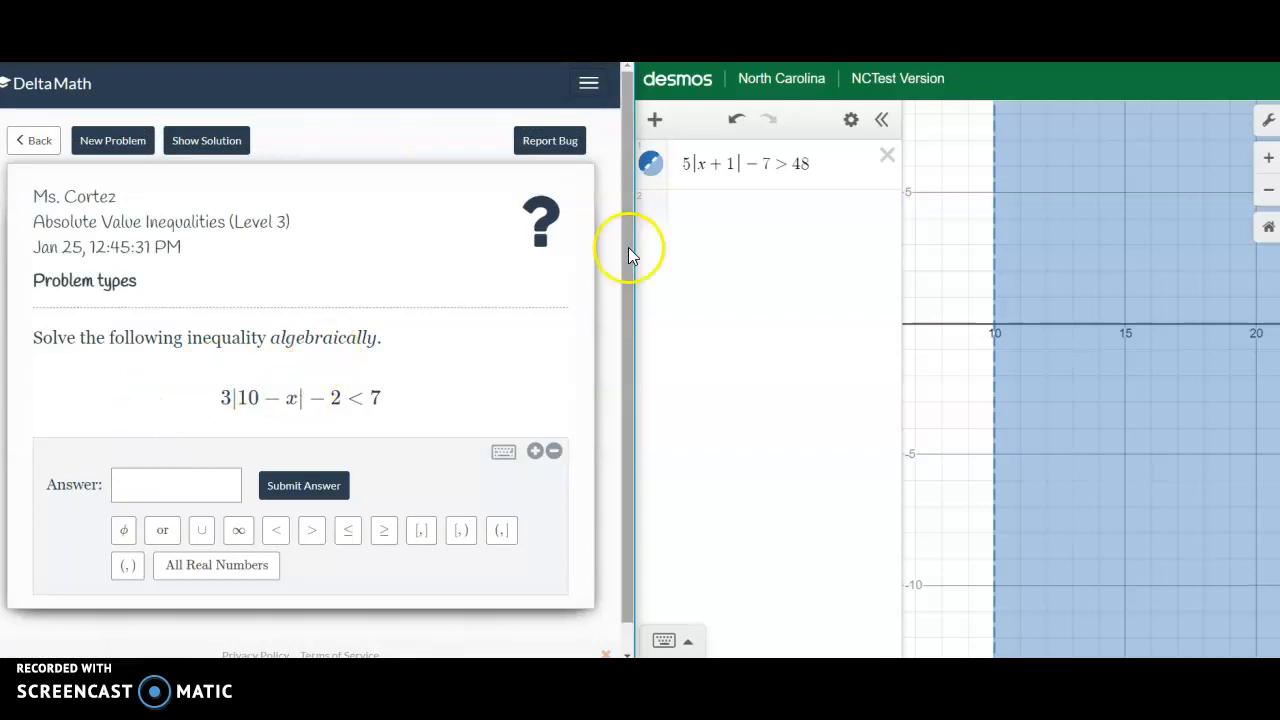
# - Replace the graphed inequality with 3|10 − x| − 2 < 7
pyautogui.click(884, 158)
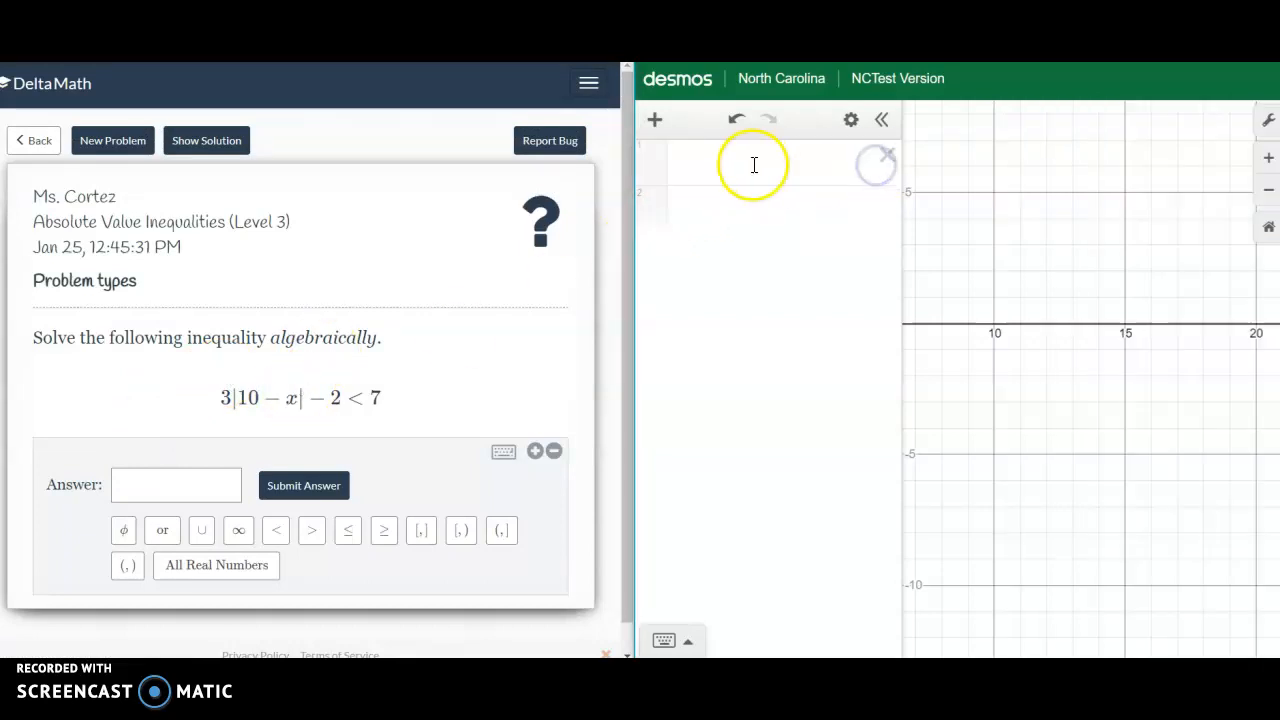
pyautogui.click(752, 164)
pyautogui.write('3')
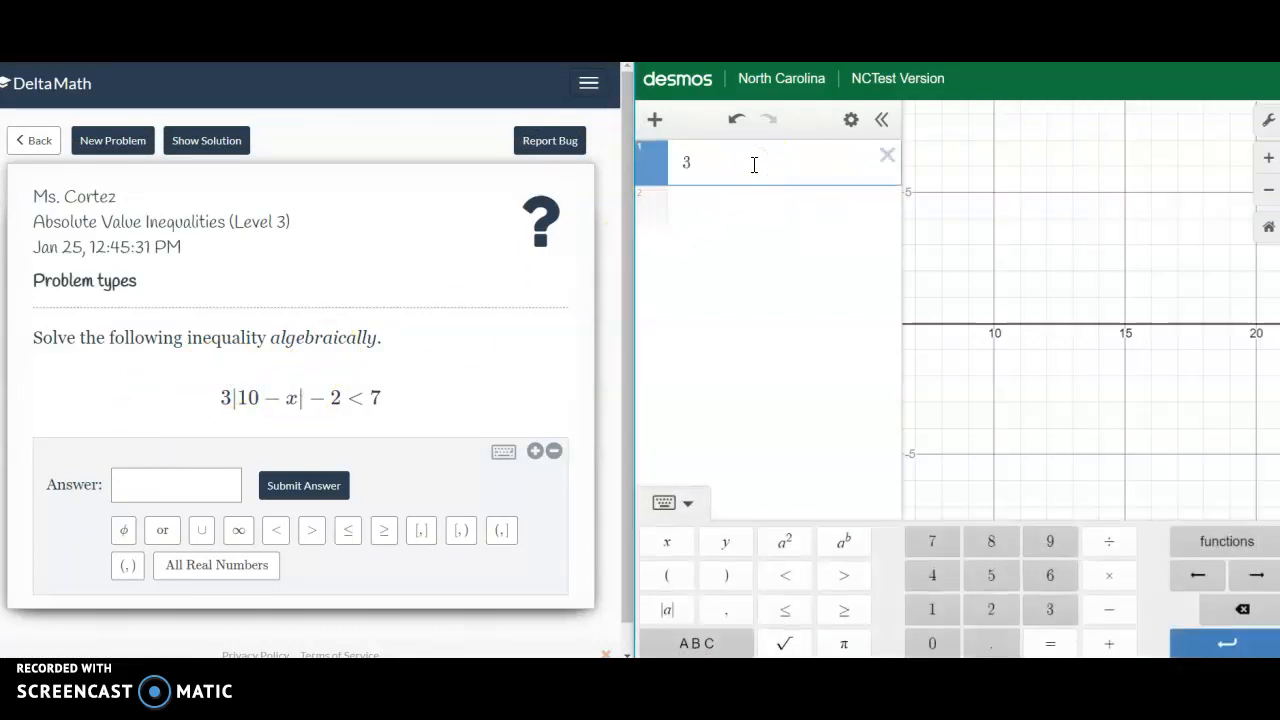
pyautogui.click(667, 611)
pyautogui.write('10-x')
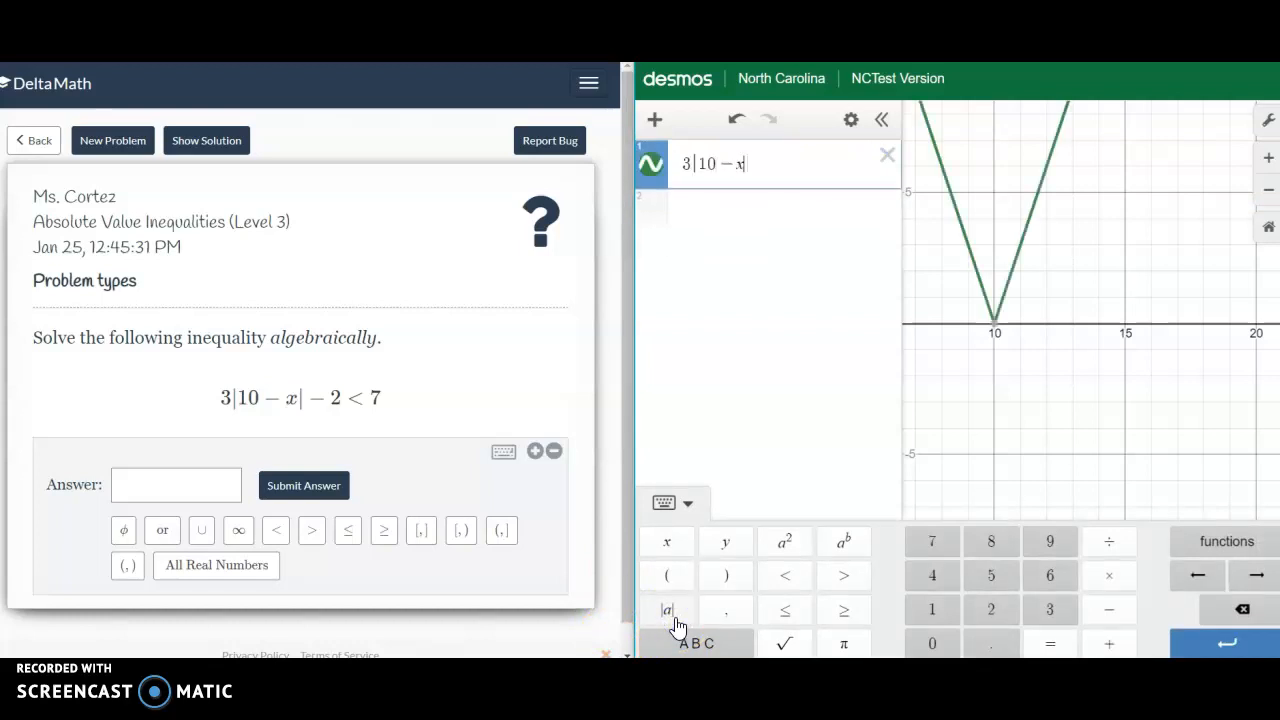
pyautogui.click(676, 625)
pyautogui.write('-2')
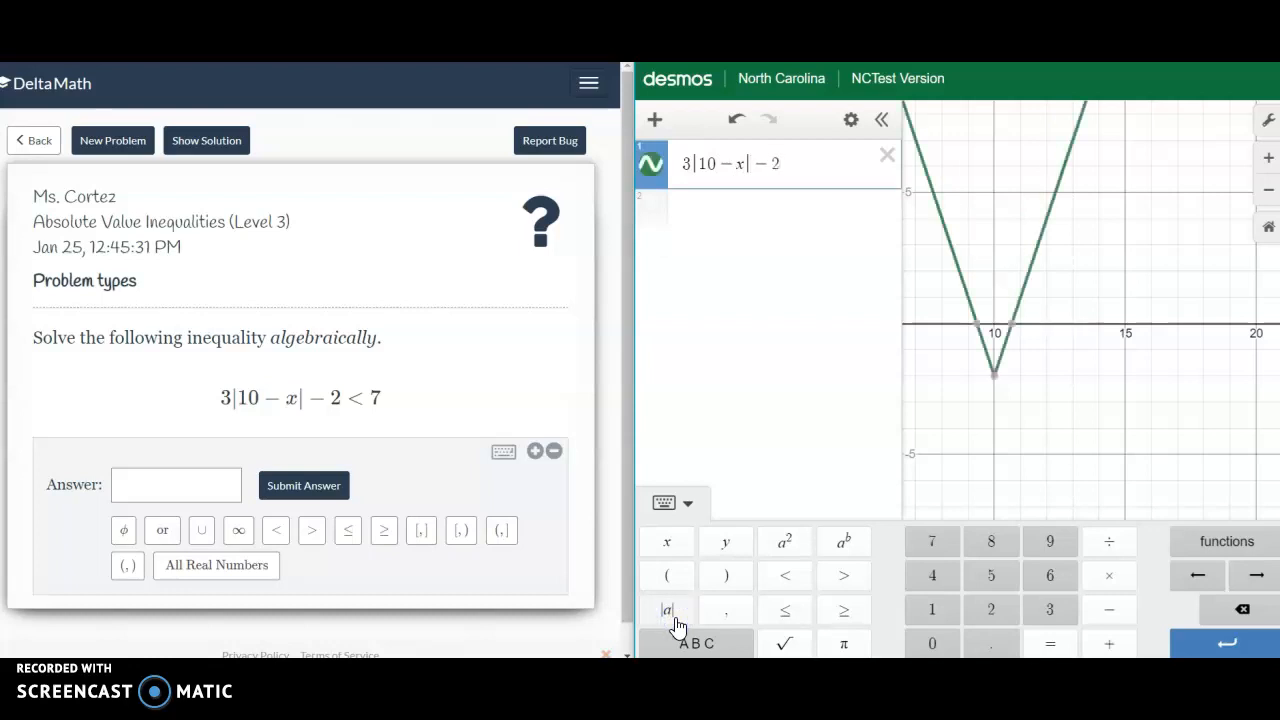
pyautogui.click(788, 583)
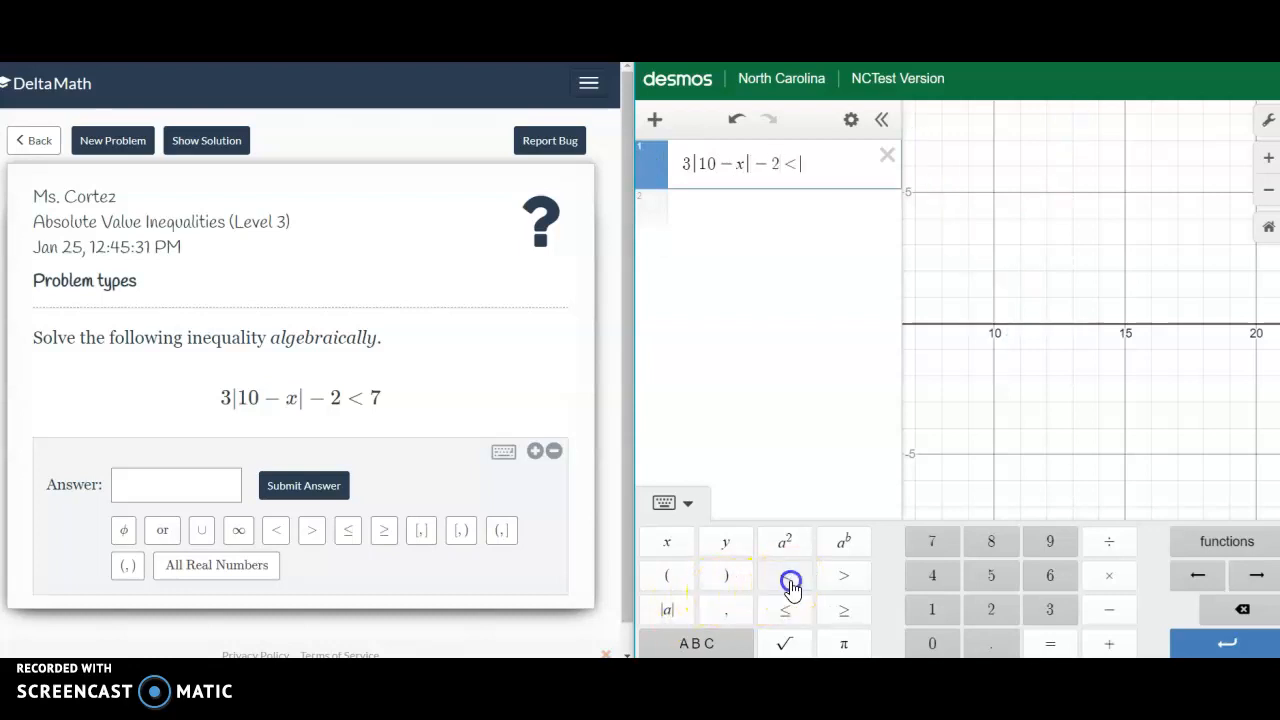
pyautogui.write('7')
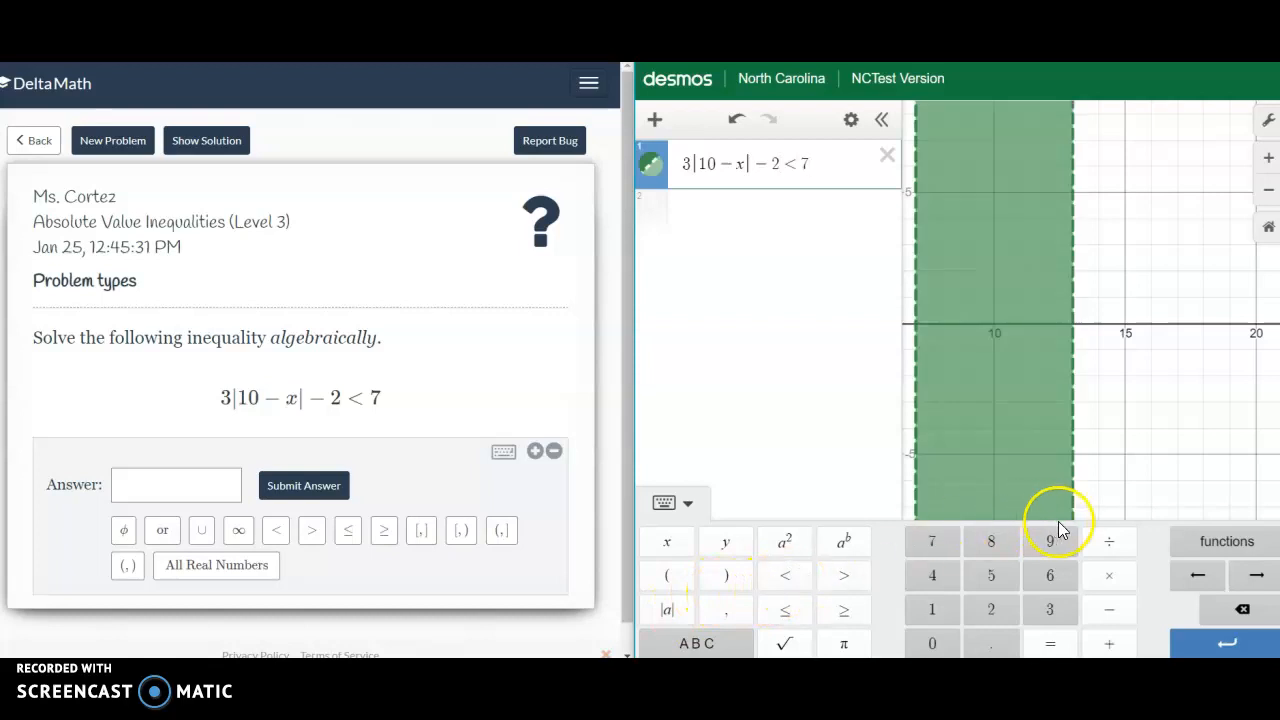
# - Locate both boundaries of the shaded band on the graph and enter the answer 7 < x < 13
pyautogui.click(1130, 403)
pyautogui.moveTo(1057, 414)
pyautogui.mouseDown()
pyautogui.moveTo(1086, 391)
pyautogui.moveTo(1105, 395)
pyautogui.moveTo(1017, 414)
pyautogui.mouseUp()
pyautogui.scroll(-3, 1105, 395)
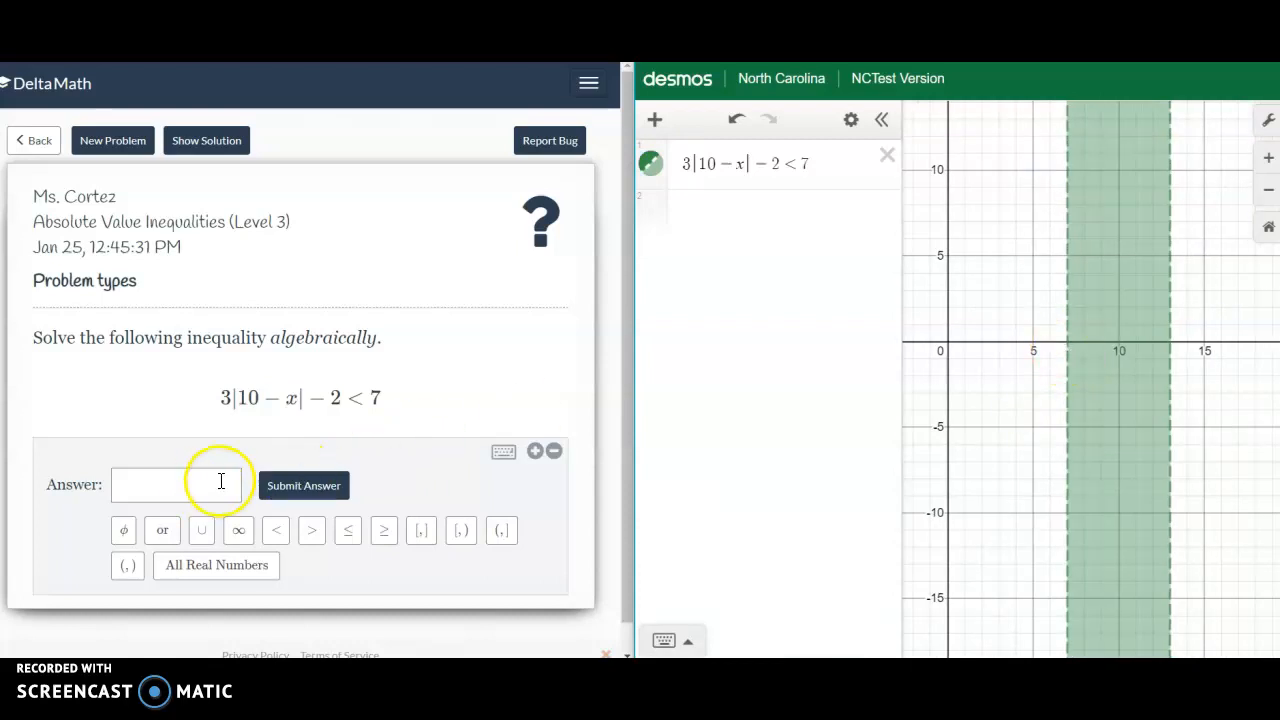
pyautogui.moveTo(1040, 398); pyautogui.dragTo(1011, 399)
pyautogui.scroll(3, 1011, 400)
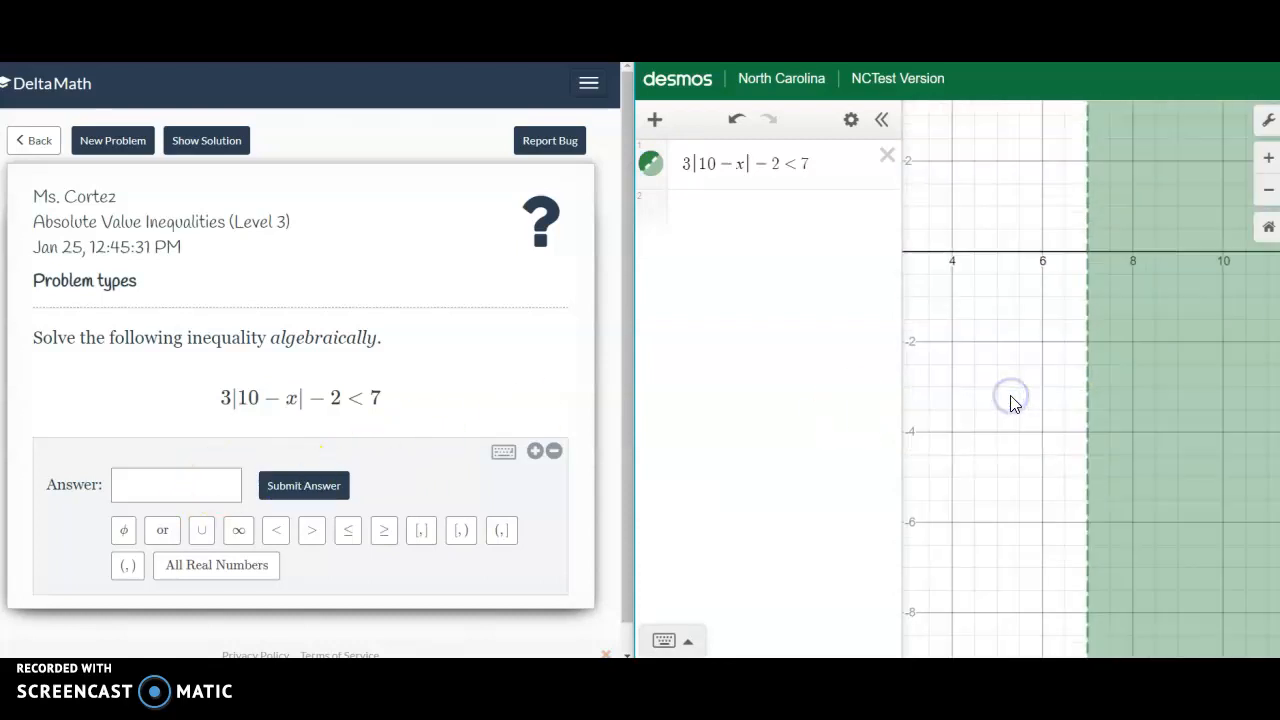
pyautogui.moveTo(1036, 350); pyautogui.dragTo(908, 388)
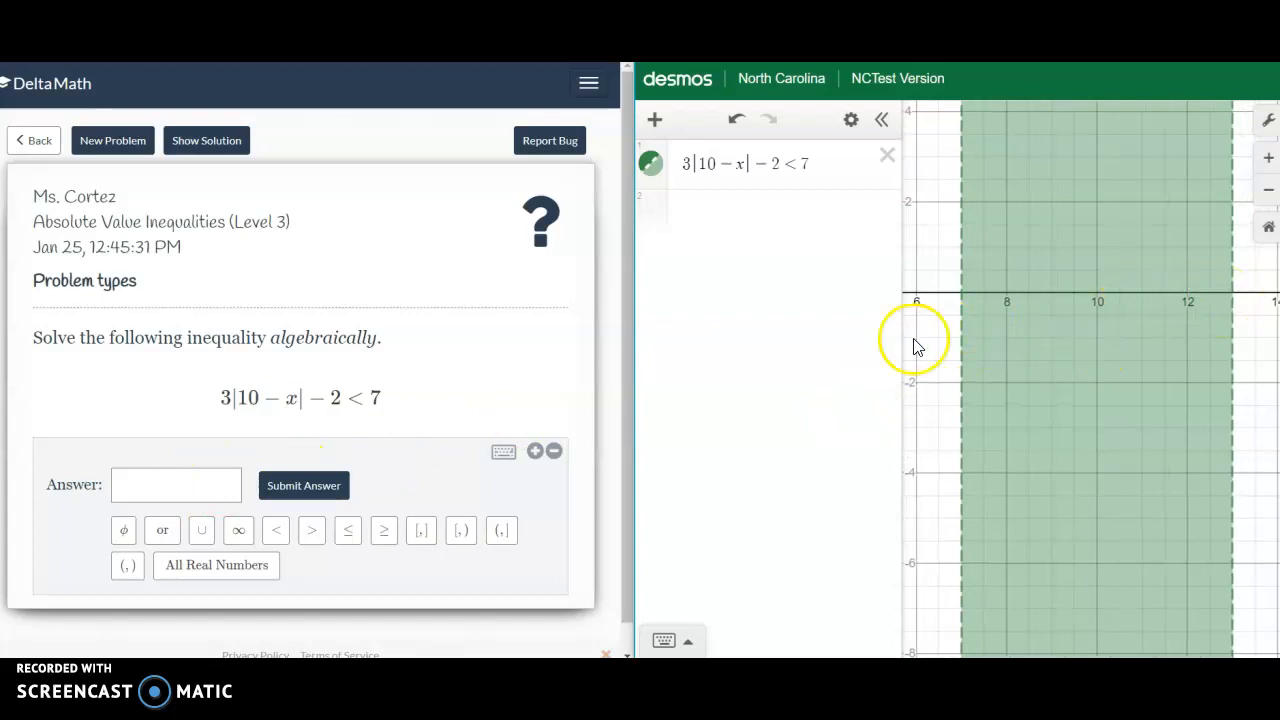
pyautogui.click(137, 491)
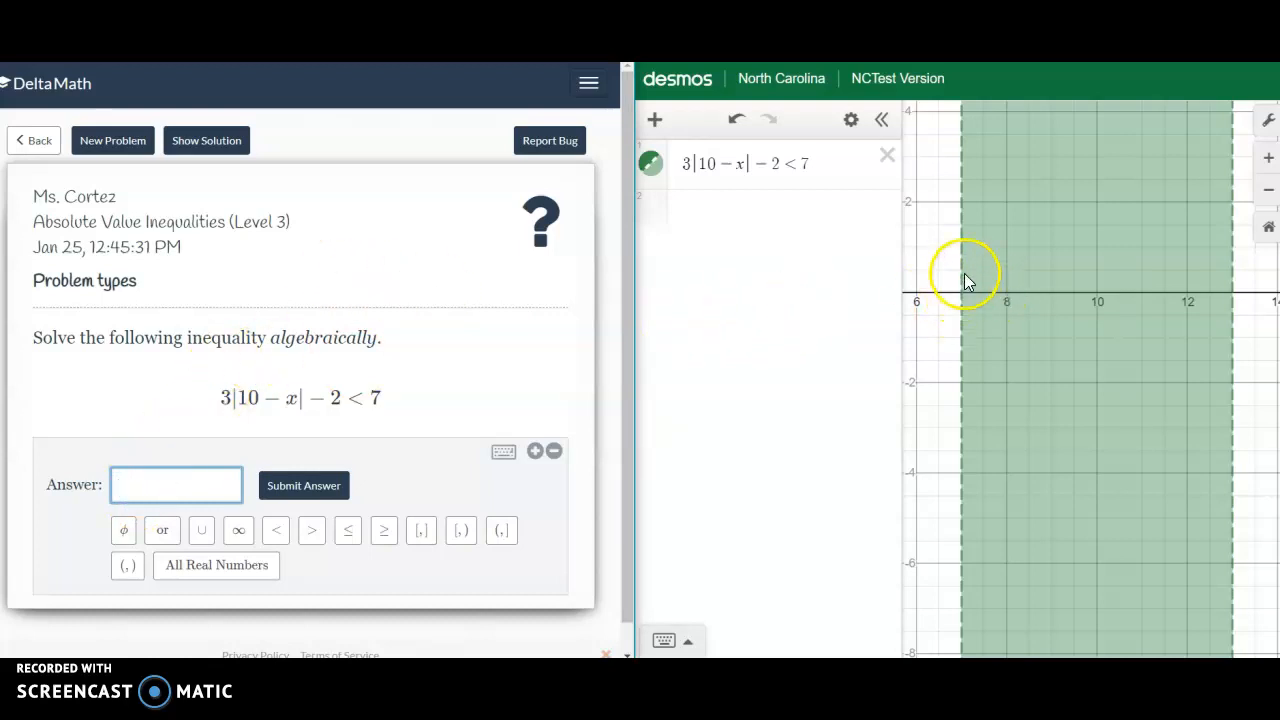
pyautogui.moveTo(1240, 300)
pyautogui.mouseDown()
pyautogui.moveTo(1188, 313)
pyautogui.moveTo(1251, 312)
pyautogui.mouseUp()
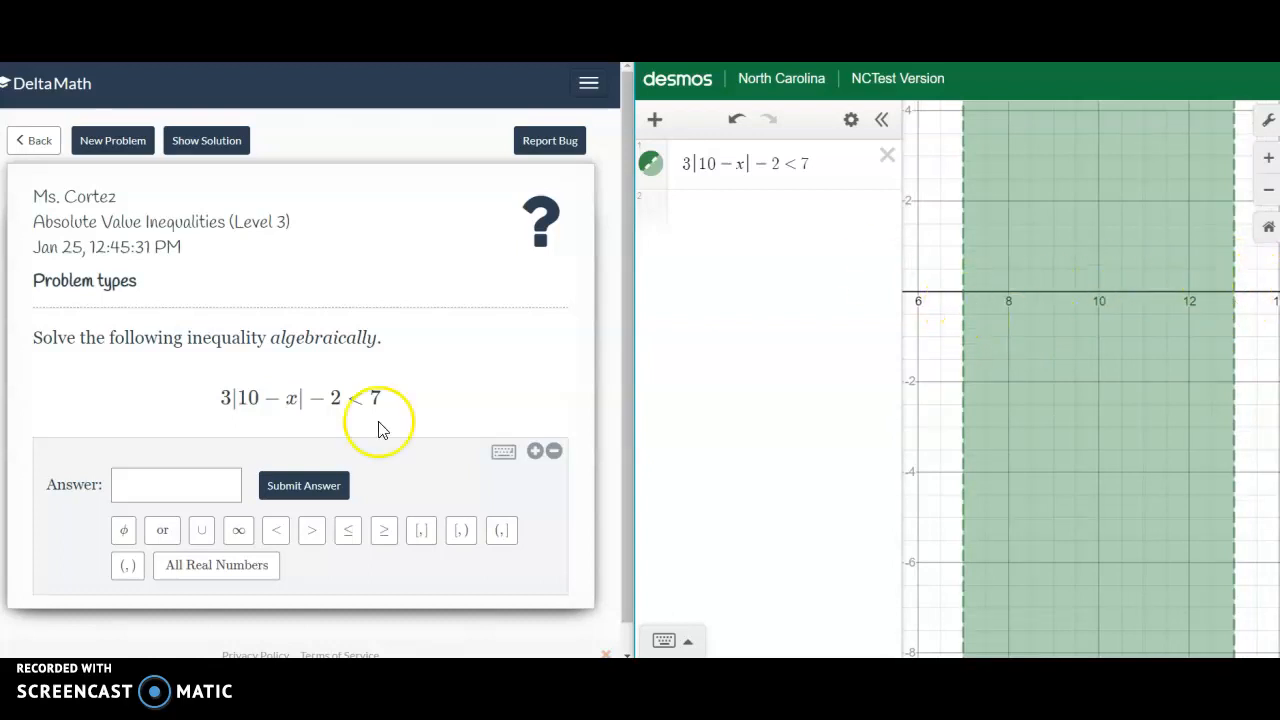
pyautogui.click(152, 490)
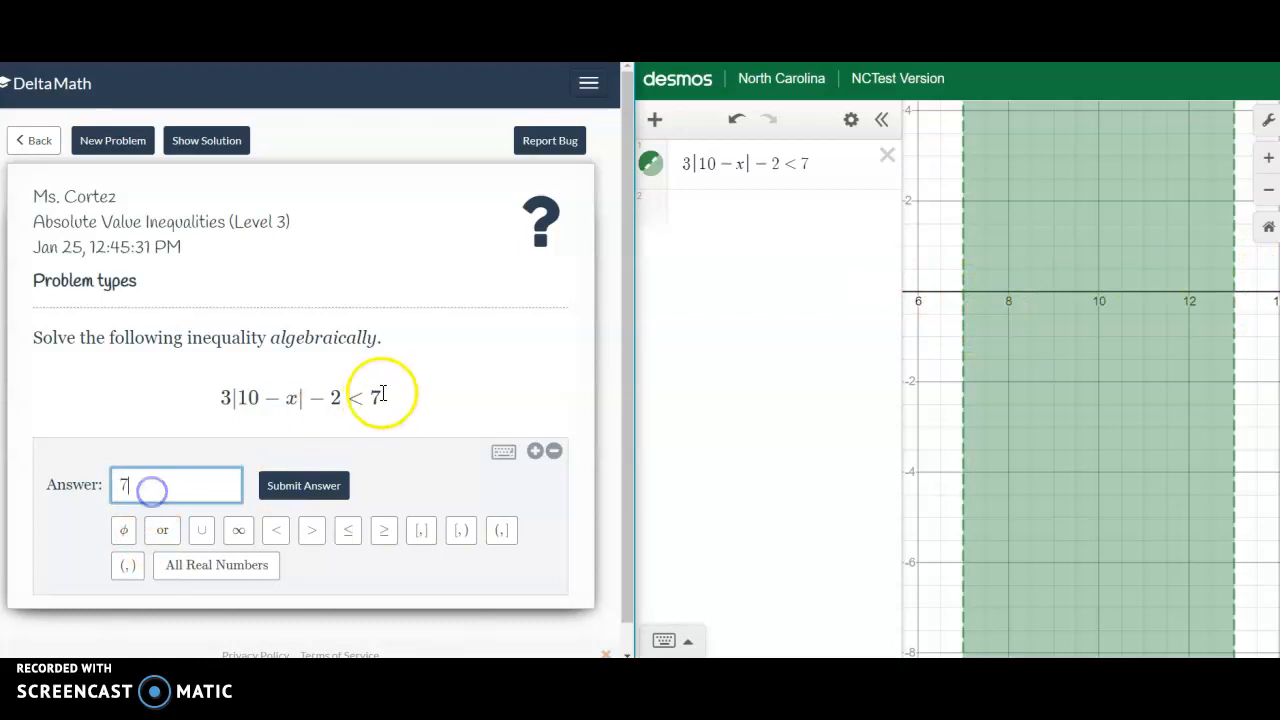
pyautogui.click(278, 535)
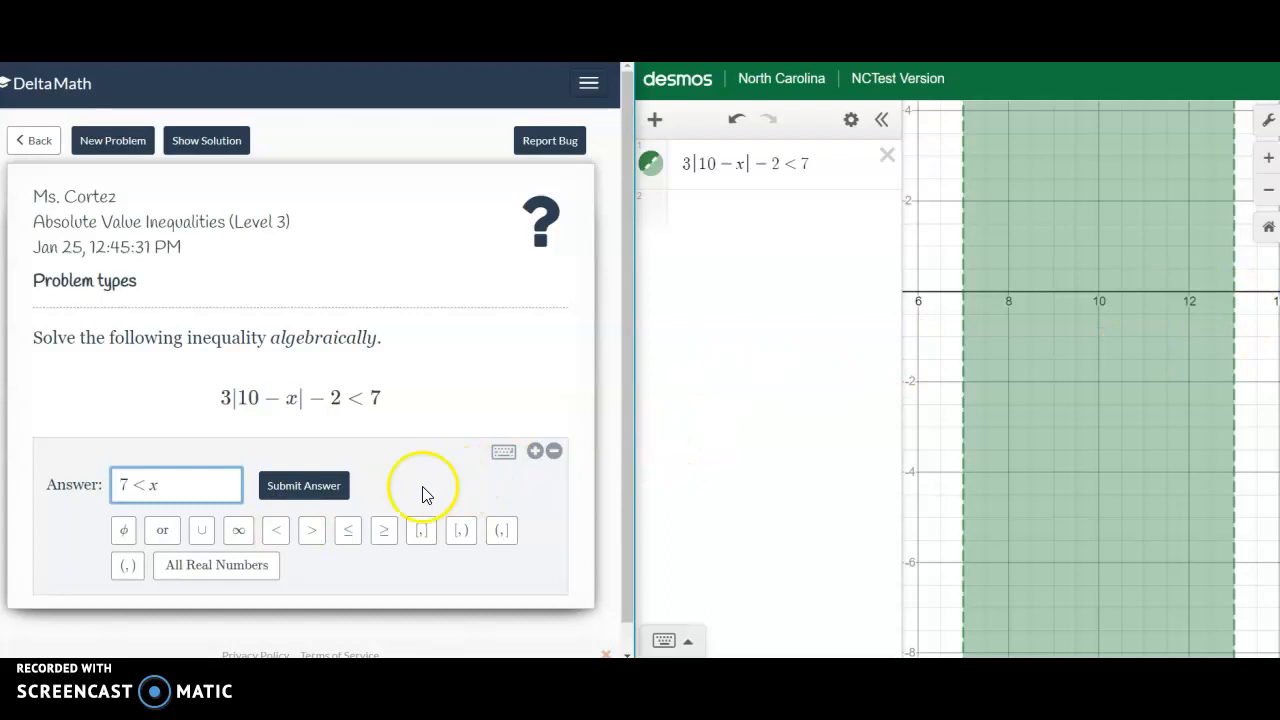
pyautogui.click(283, 532)
# - Submit the answer 7 < x < 13 for the Level 3 problem and confirm the submission
pyautogui.click(281, 495)
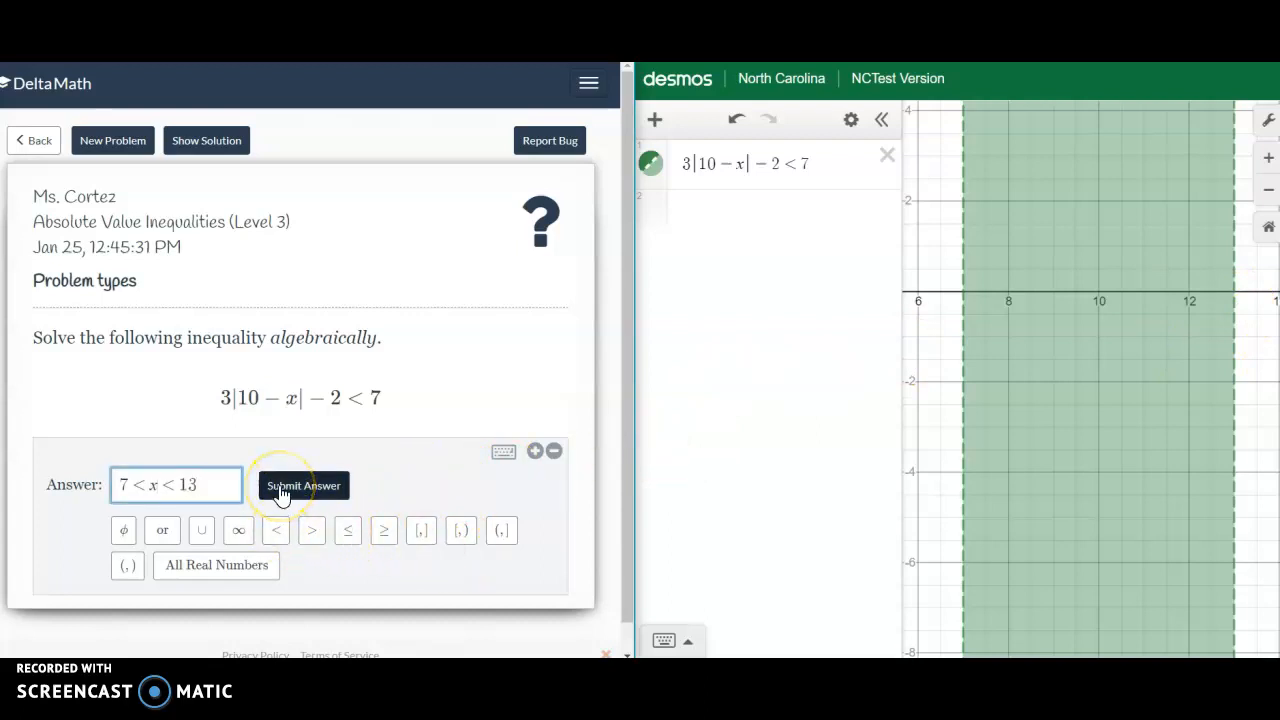
pyautogui.click(281, 493)
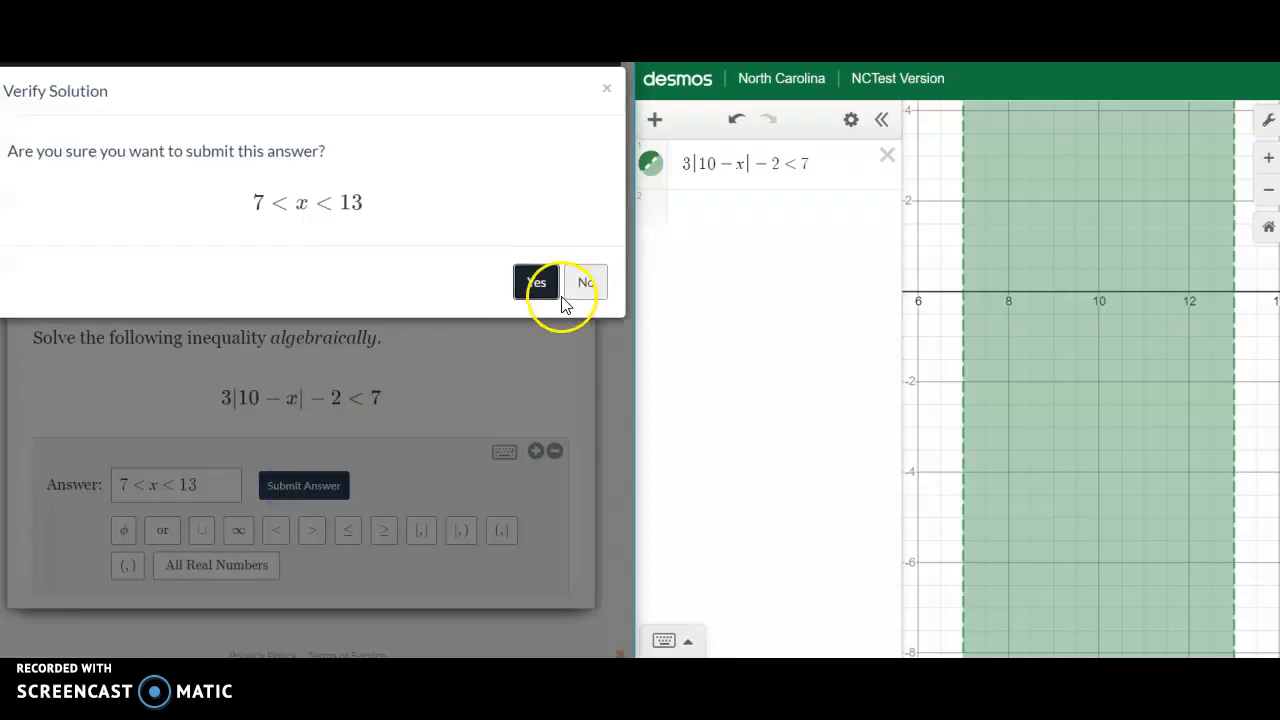
pyautogui.click(530, 286)
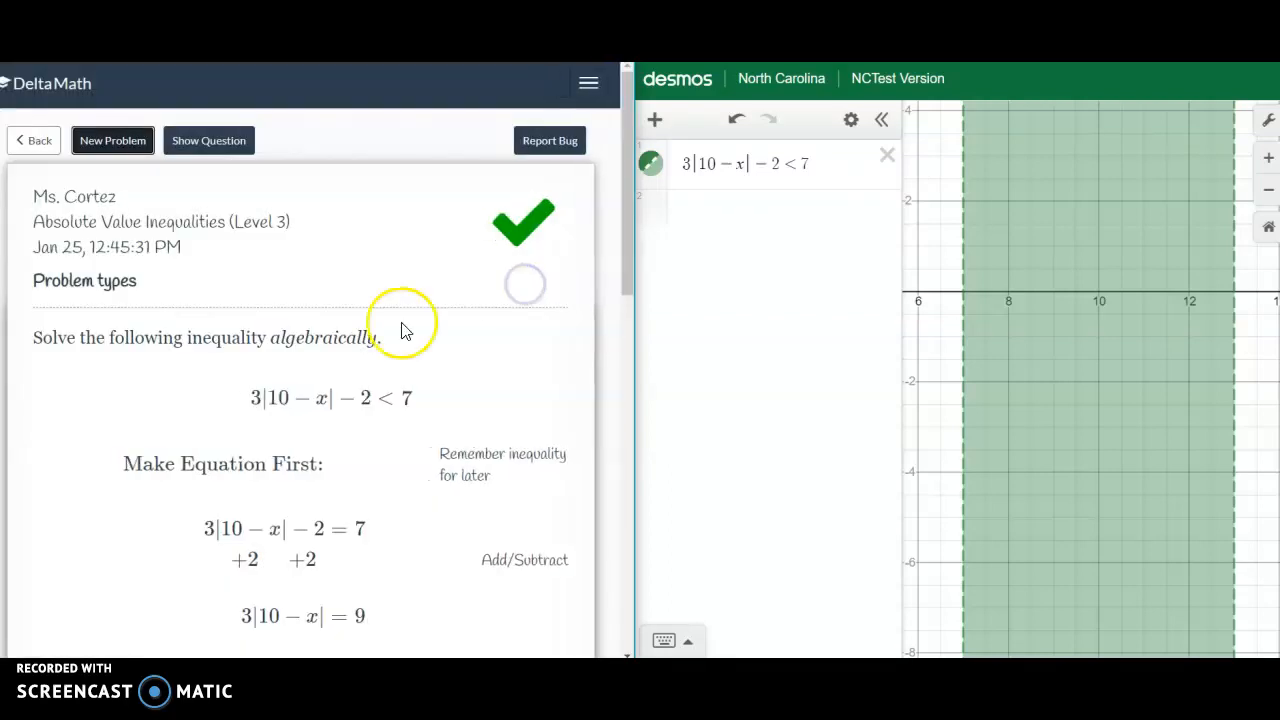
# - Review the worked solution of 3|10 − x| − 2 < 7 and compare its number line with the shaded band on the graph
pyautogui.scroll(-2, 322, 345)
pyautogui.scroll(-8, 322, 348)
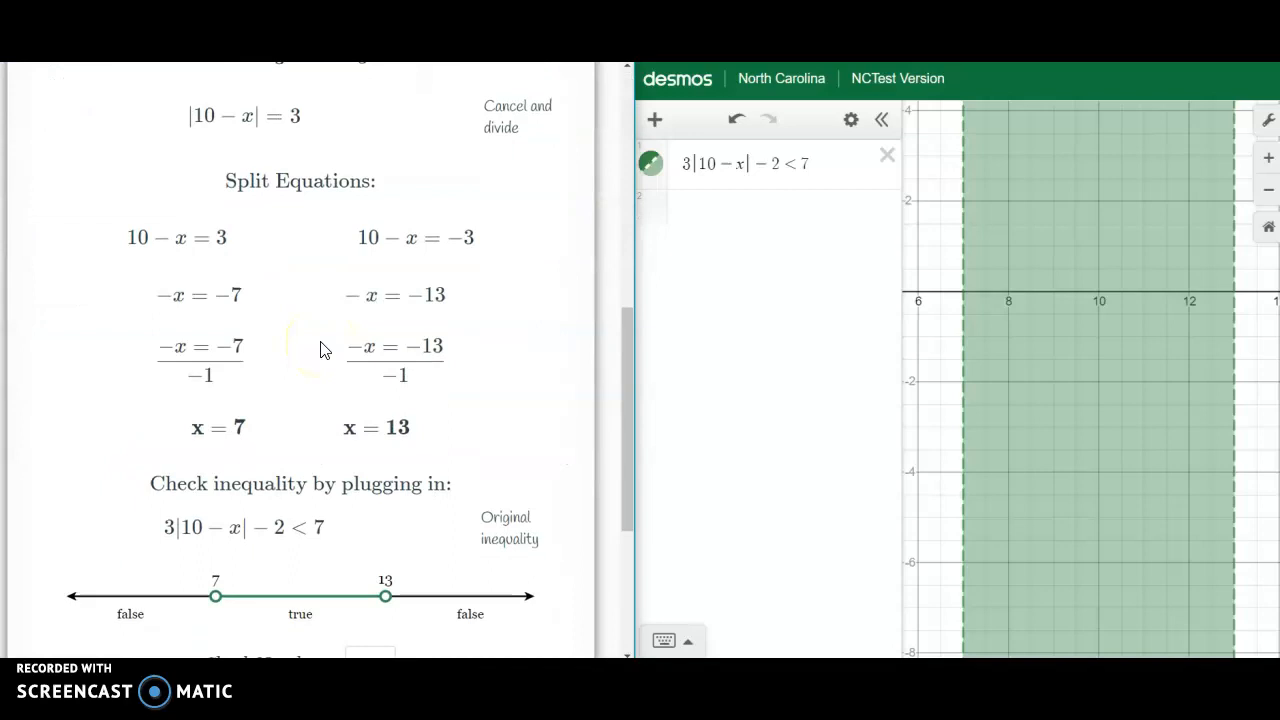
pyautogui.scroll(10, 322, 342)
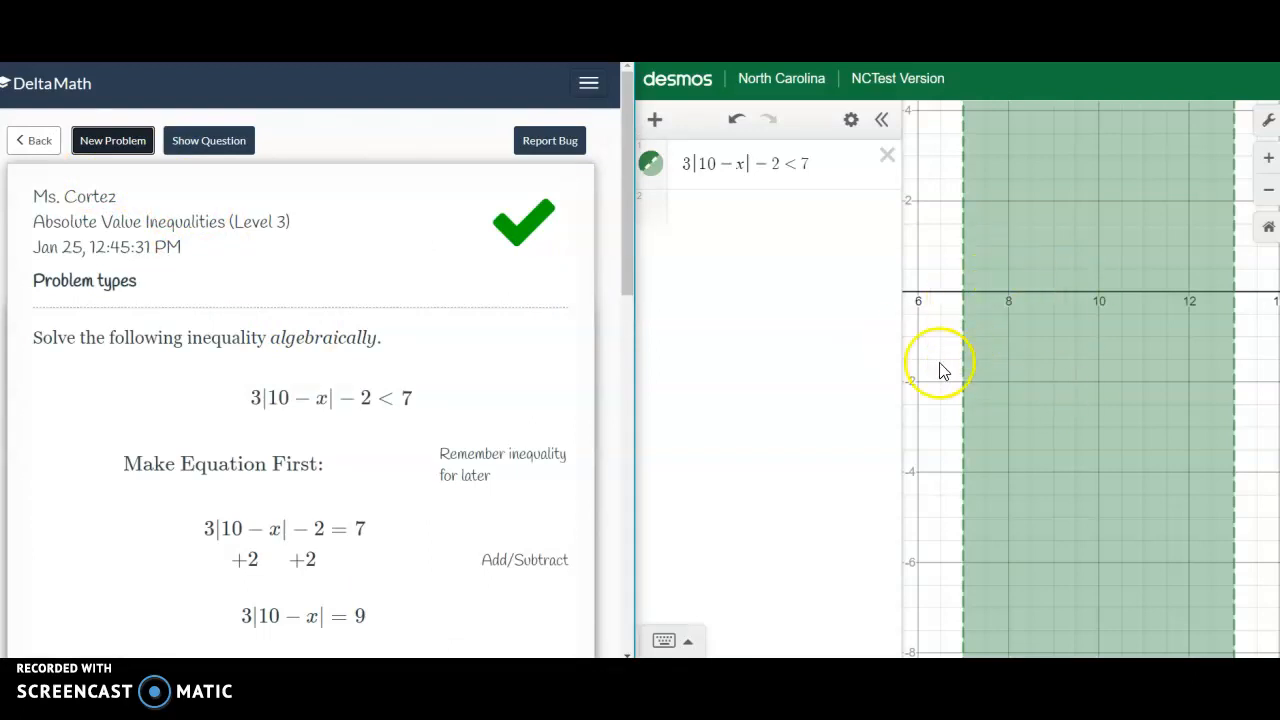
pyautogui.scroll(-3, 1052, 360)
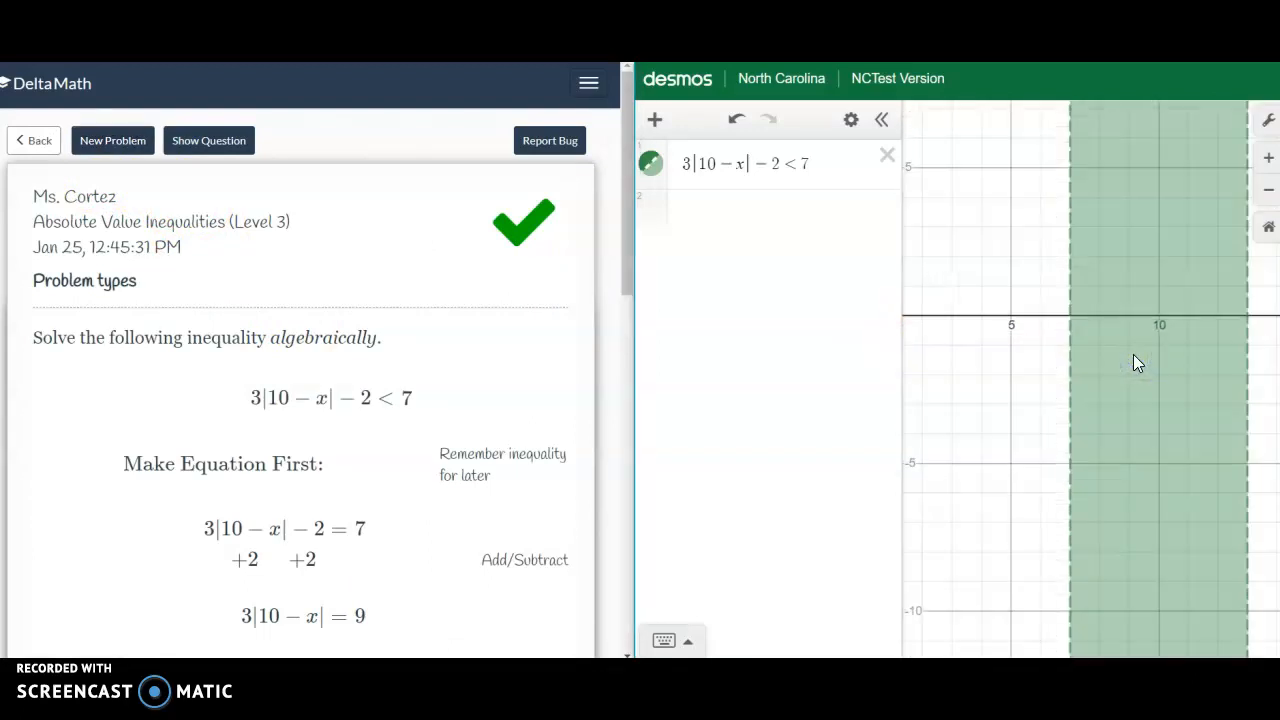
pyautogui.moveTo(1133, 356); pyautogui.dragTo(1084, 360)
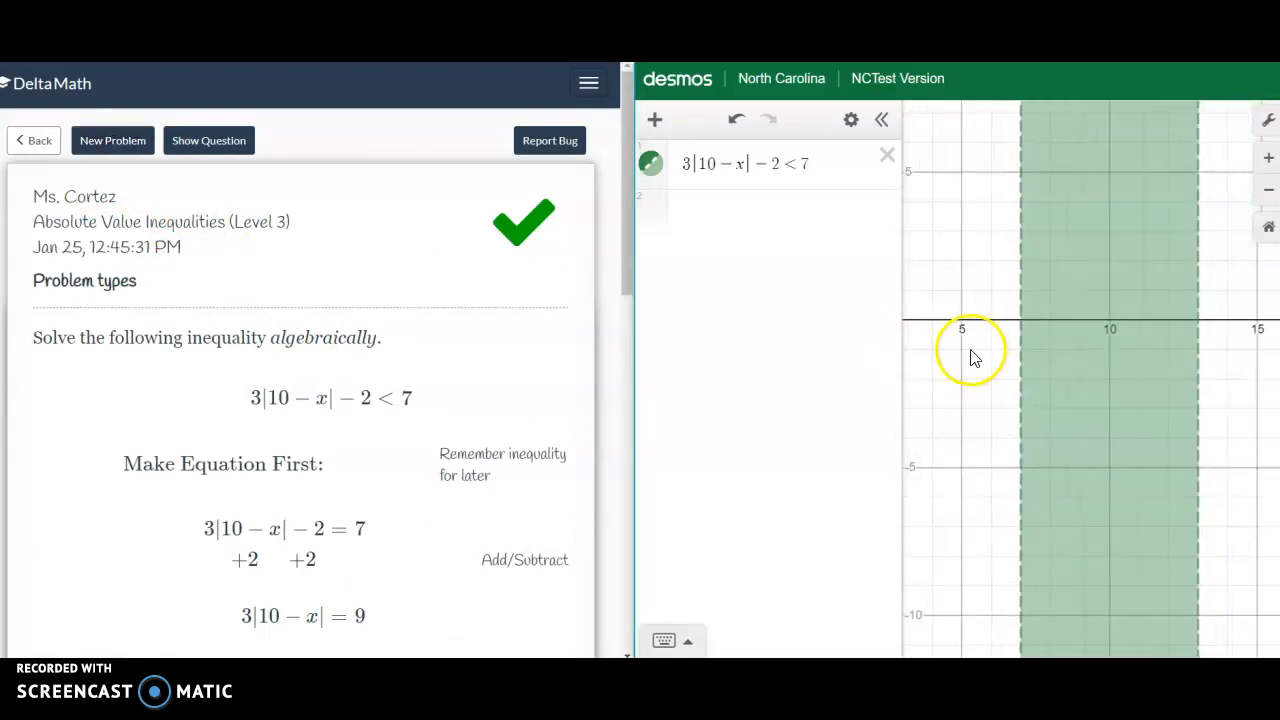